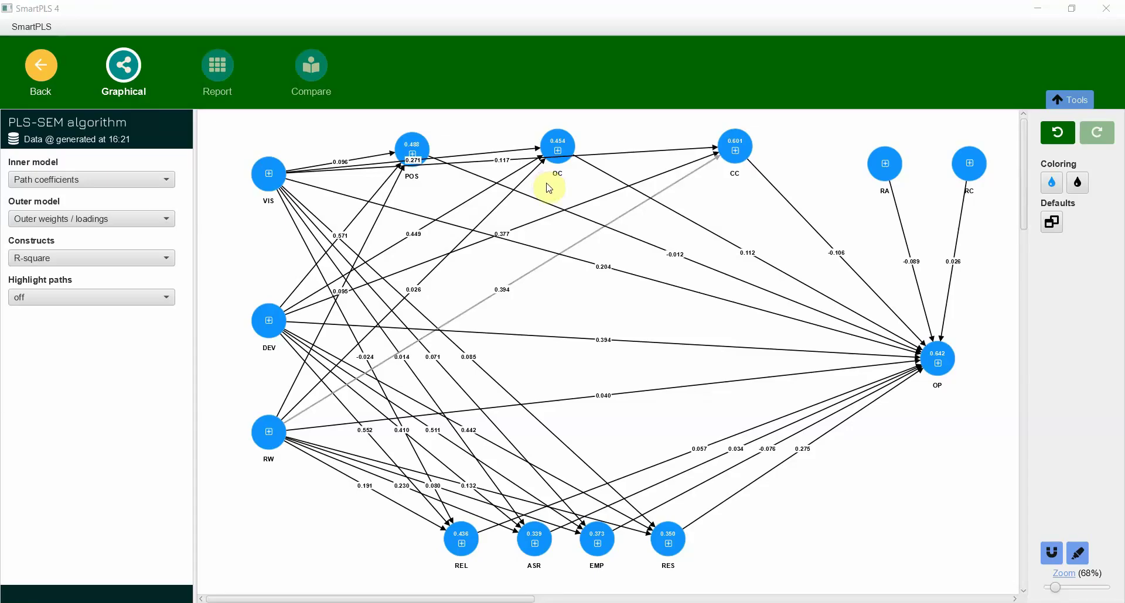
# Drag a marquee across the SmartPLS path model canvas to select every construct.
pyautogui.moveTo(222, 115); pyautogui.dragTo(1010, 583)
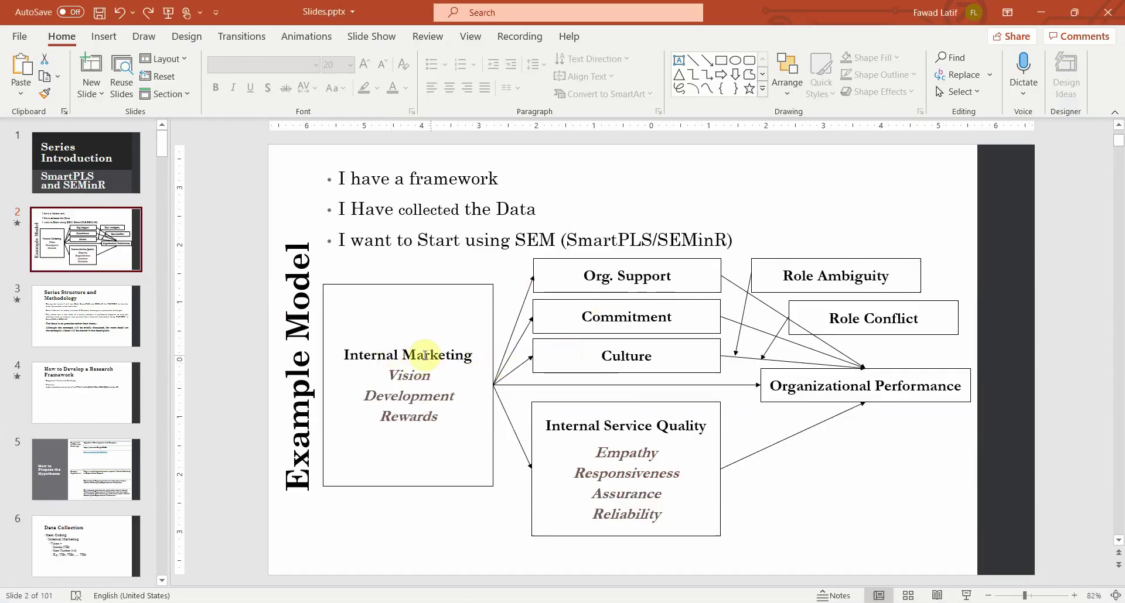
pyautogui.moveTo(385, 372); pyautogui.dragTo(444, 417)
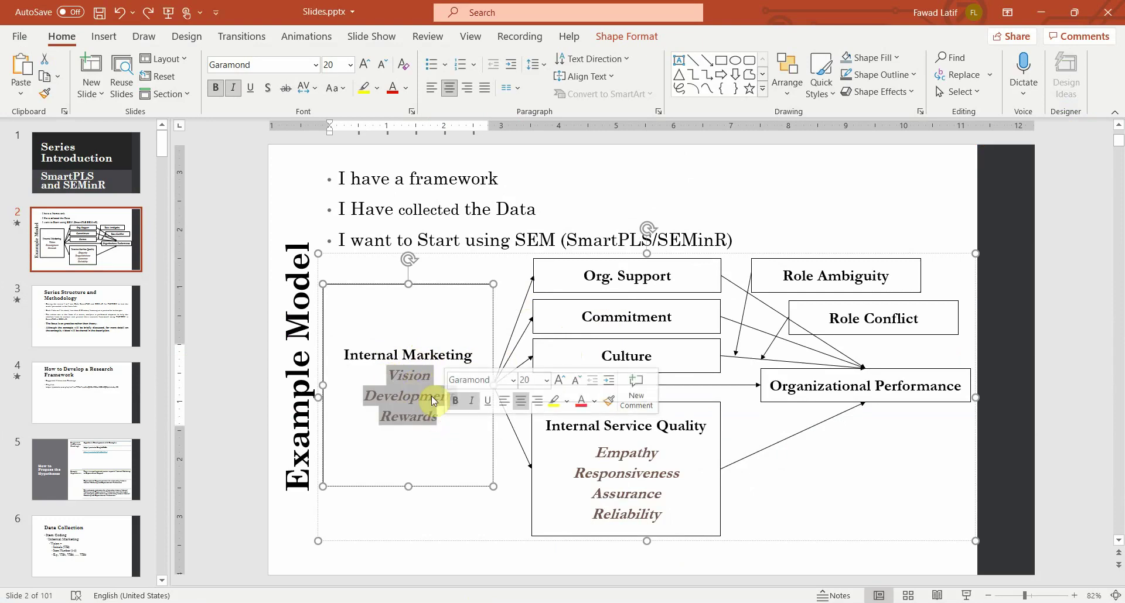
pyautogui.moveTo(588, 449); pyautogui.dragTo(662, 515)
pyautogui.click(580, 426)
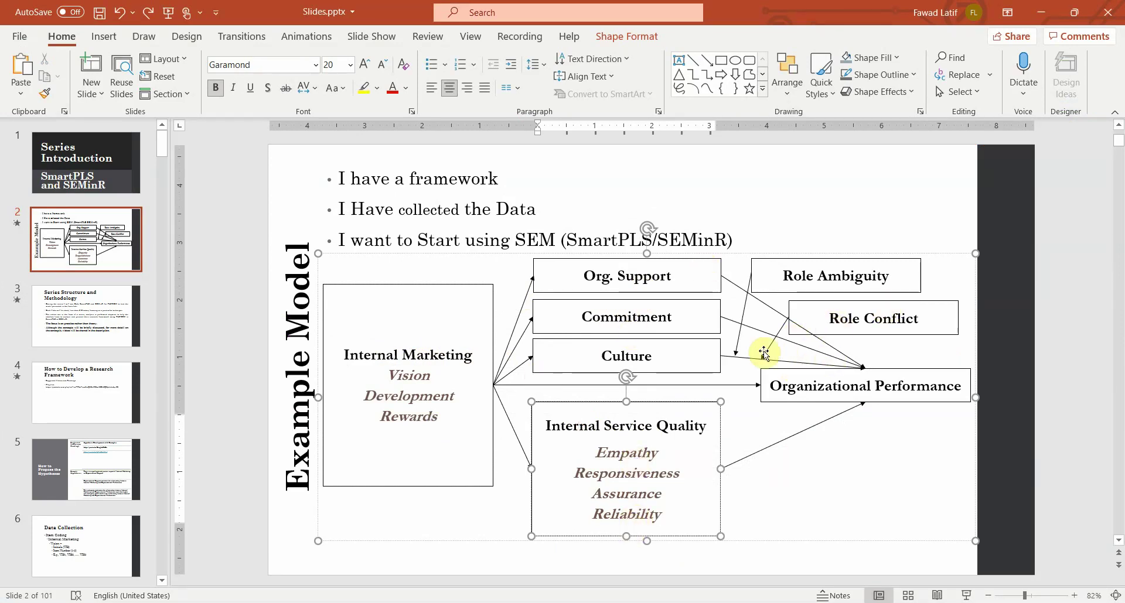
# Back in SmartPLS, display every construct's indicators with their outer loadings on the canvas.
pyautogui.hotkey('alt', 'Tab')
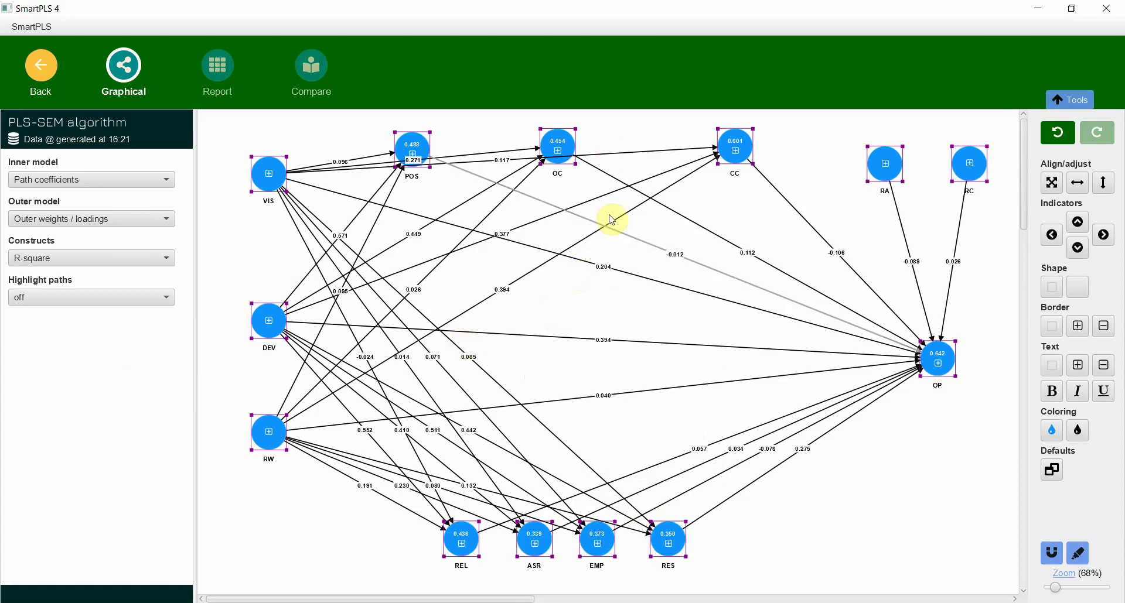
pyautogui.moveTo(274, 170)
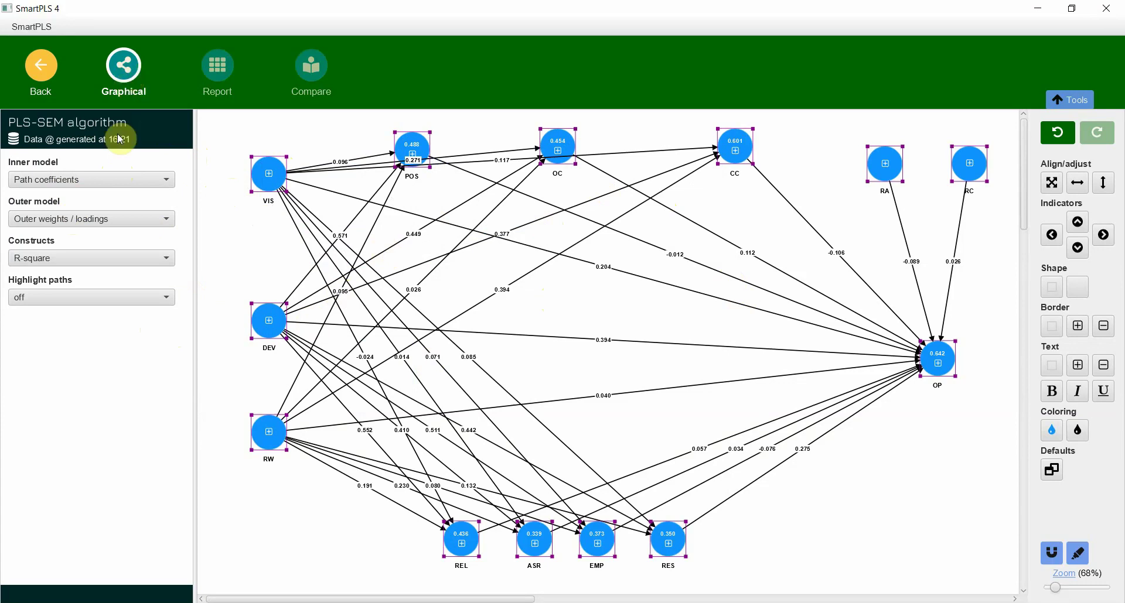
pyautogui.click(268, 184)
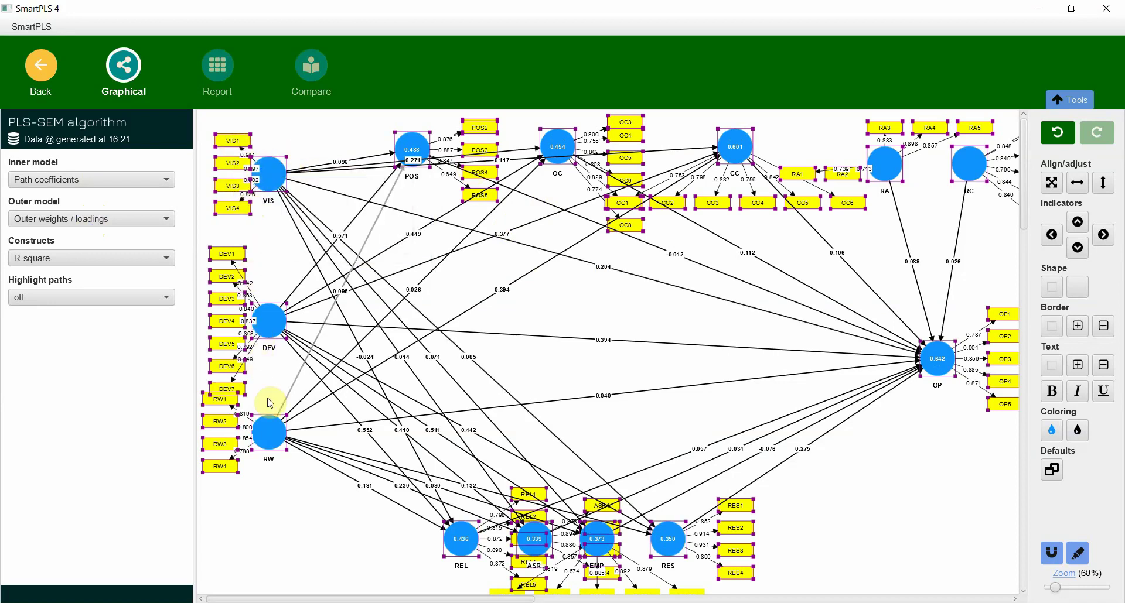
# Move the DEV construct and its indicators rightward, and nudge RW slightly right.
pyautogui.click(624, 382)
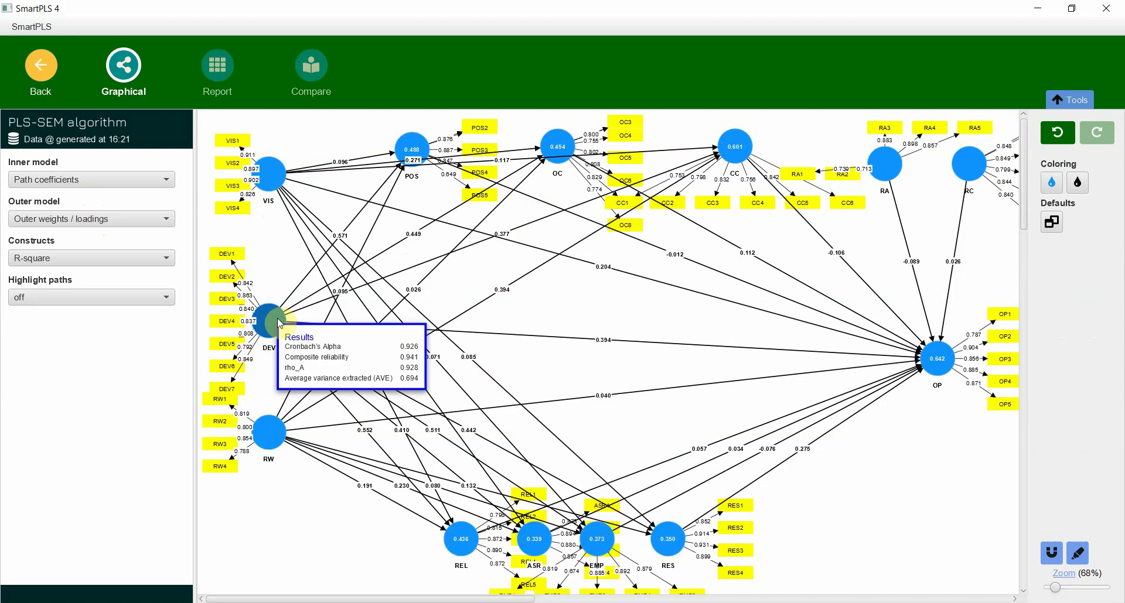
pyautogui.click(278, 322)
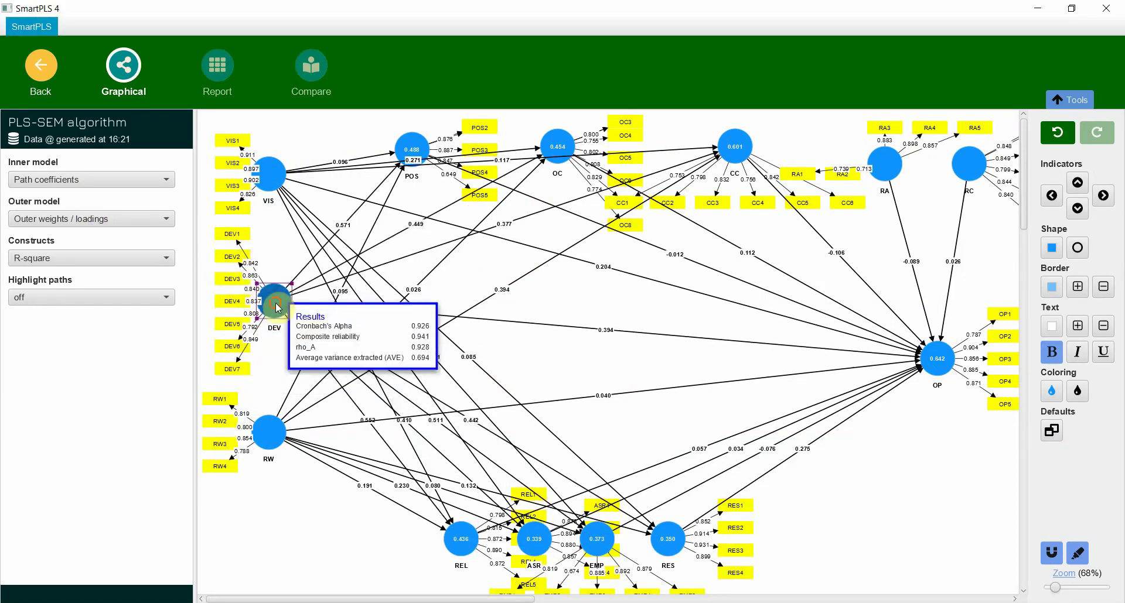
pyautogui.moveTo(278, 321); pyautogui.dragTo(323, 309)
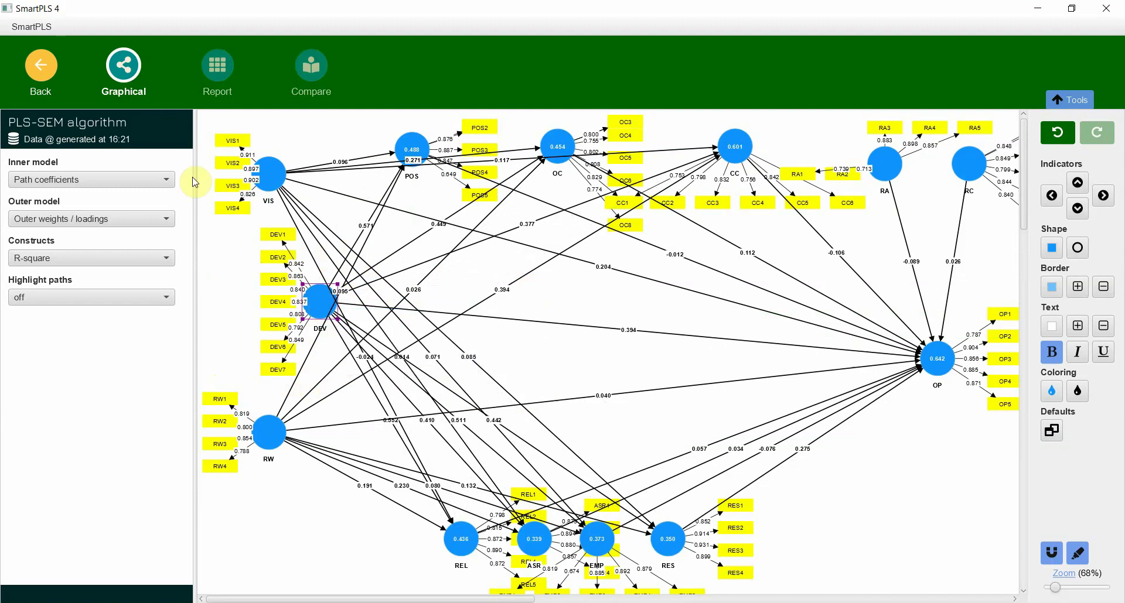
pyautogui.click(258, 233)
pyautogui.moveTo(259, 232); pyautogui.dragTo(244, 376)
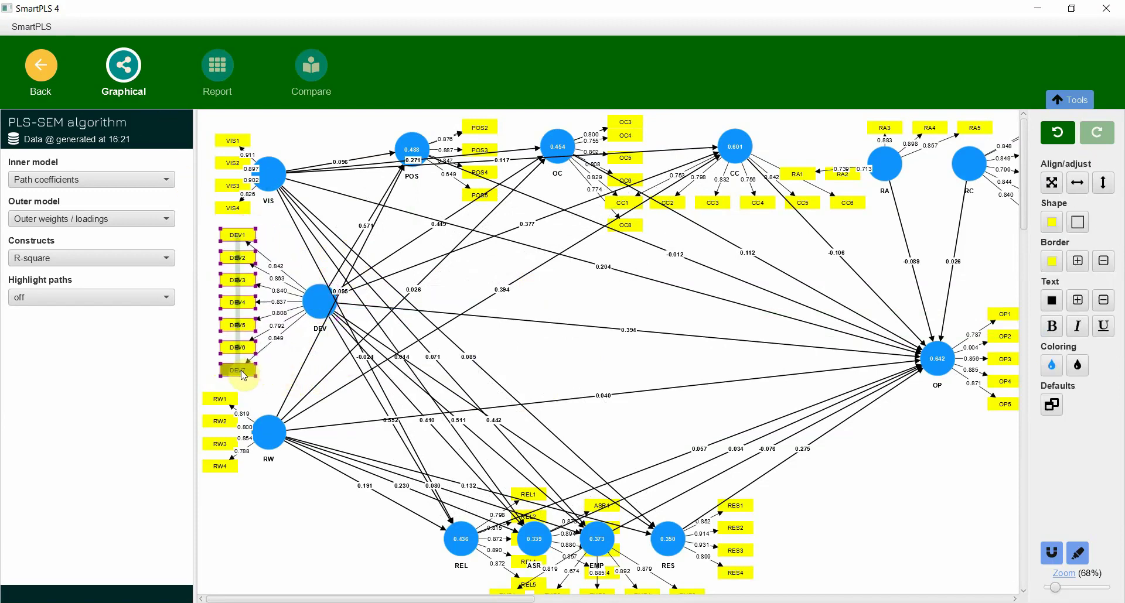
pyautogui.moveTo(275, 438)
pyautogui.moveTo(271, 439)
pyautogui.mouseDown()
pyautogui.moveTo(289, 440)
pyautogui.moveTo(289, 429)
pyautogui.mouseUp()
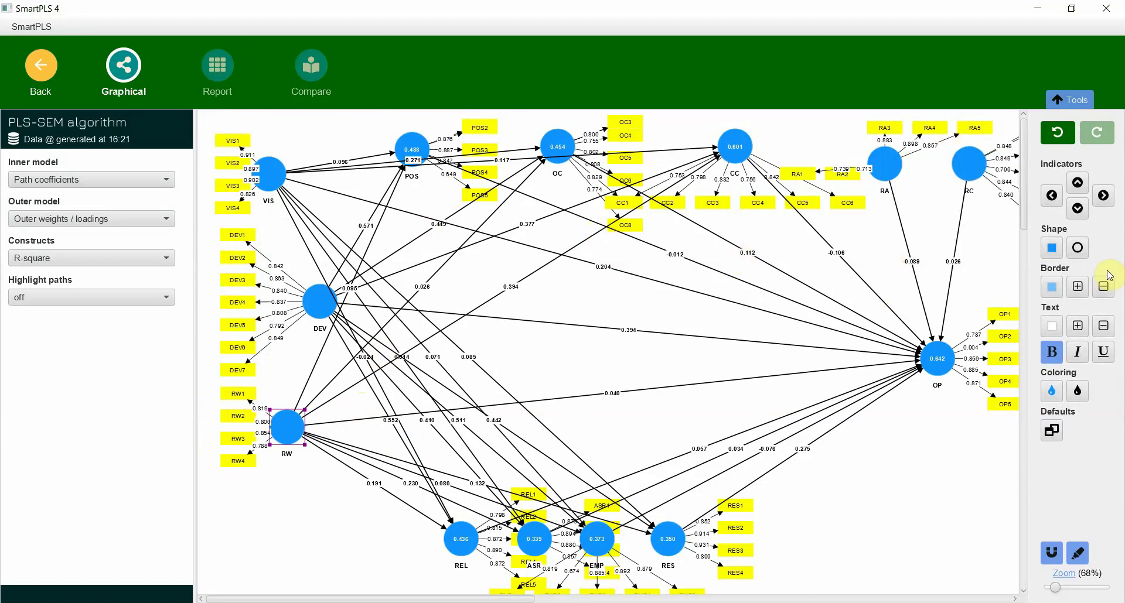
# Collapse the side panel to widen the canvas so RC's indicators show.
pyautogui.click(1071, 103)
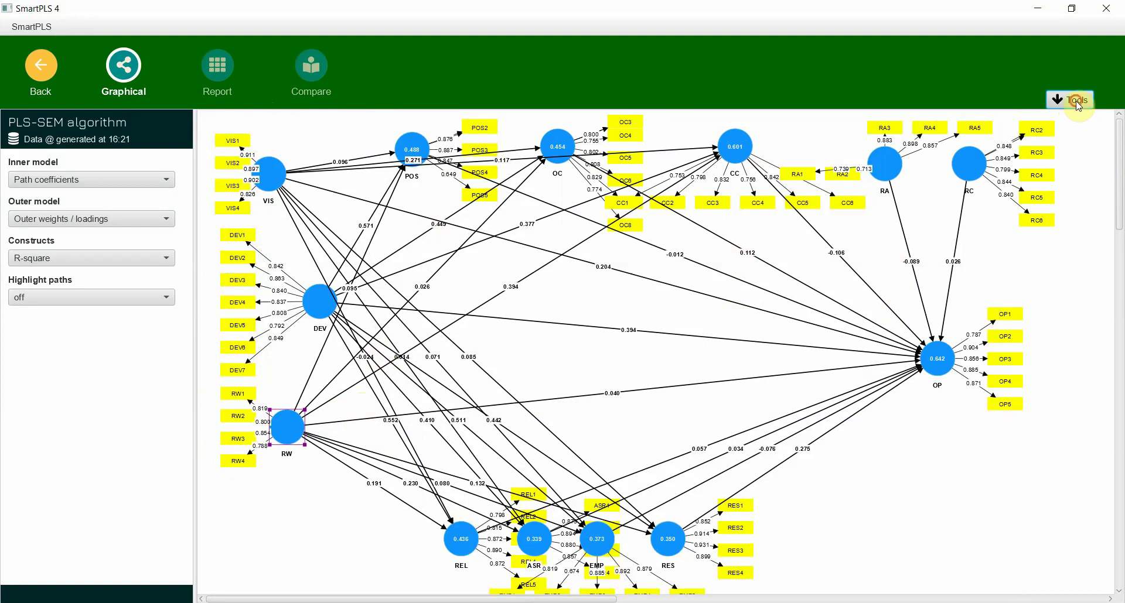
pyautogui.click(1076, 101)
pyautogui.click(1077, 101)
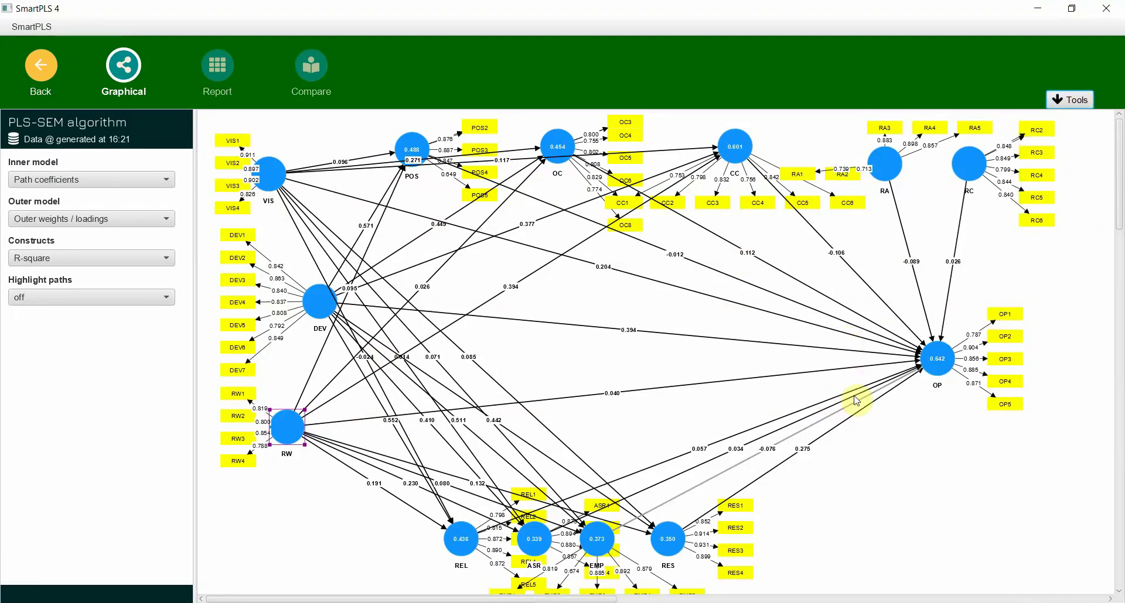
# Open the Outer loadings report, browse it as a list, then return to matrix view.
pyautogui.click(233, 71)
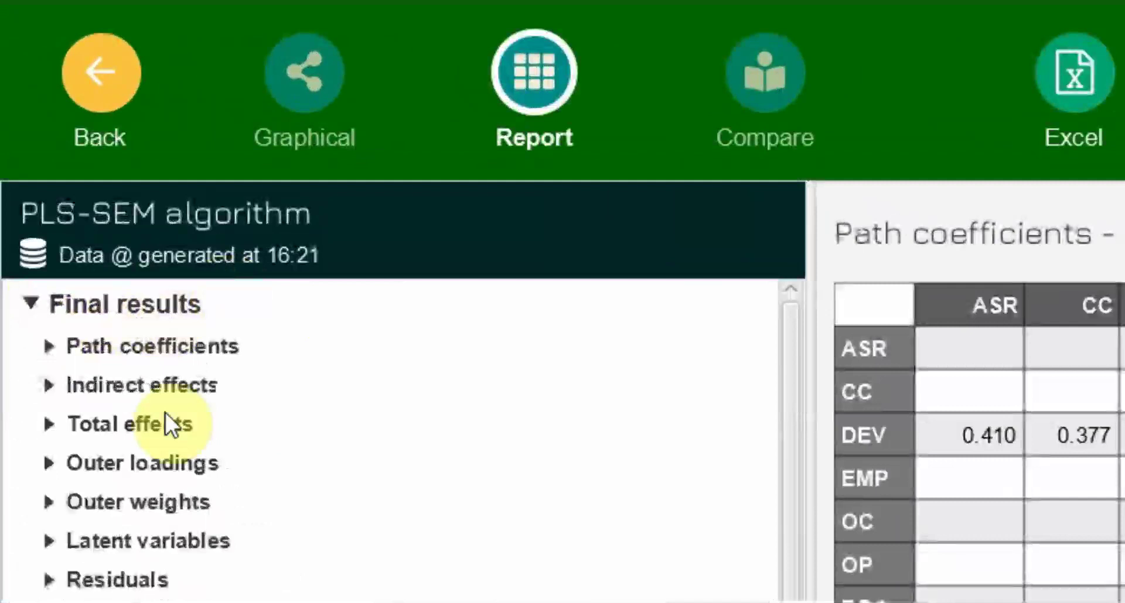
pyautogui.click(105, 461)
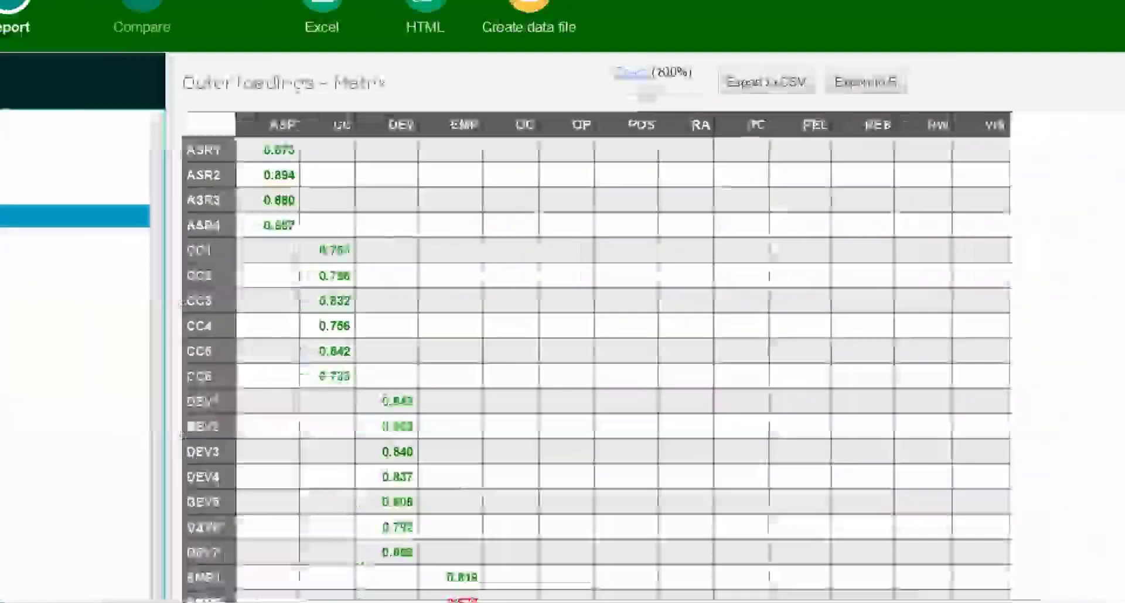
pyautogui.click(88, 253)
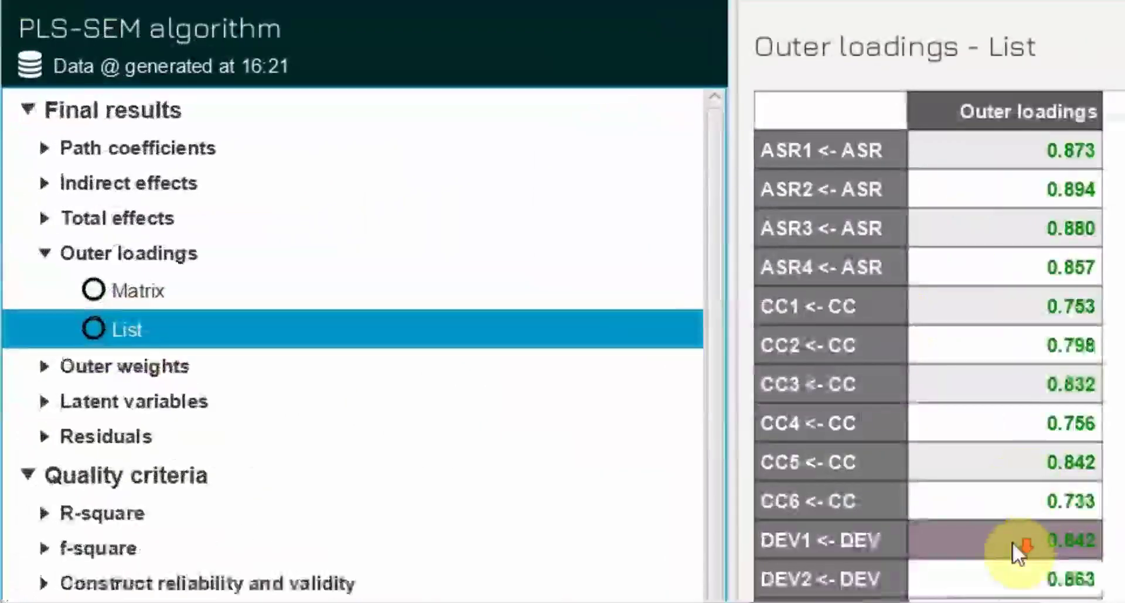
pyautogui.scroll(-5, 844, 490)
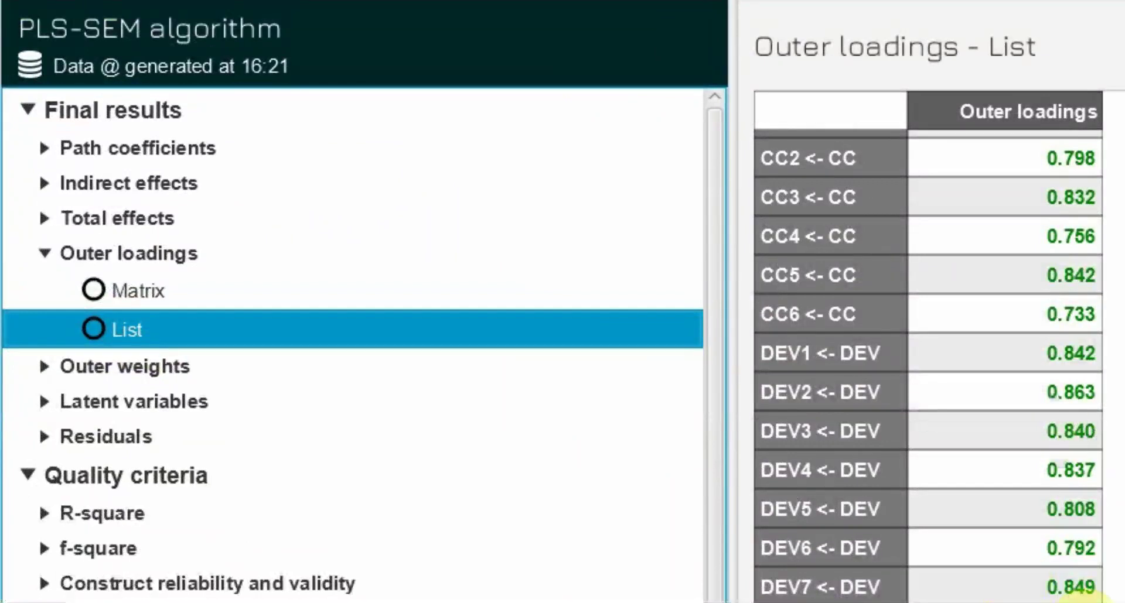
pyautogui.scroll(-10, 844, 519)
pyautogui.scroll(-7, 928, 366)
pyautogui.scroll(15, 928, 365)
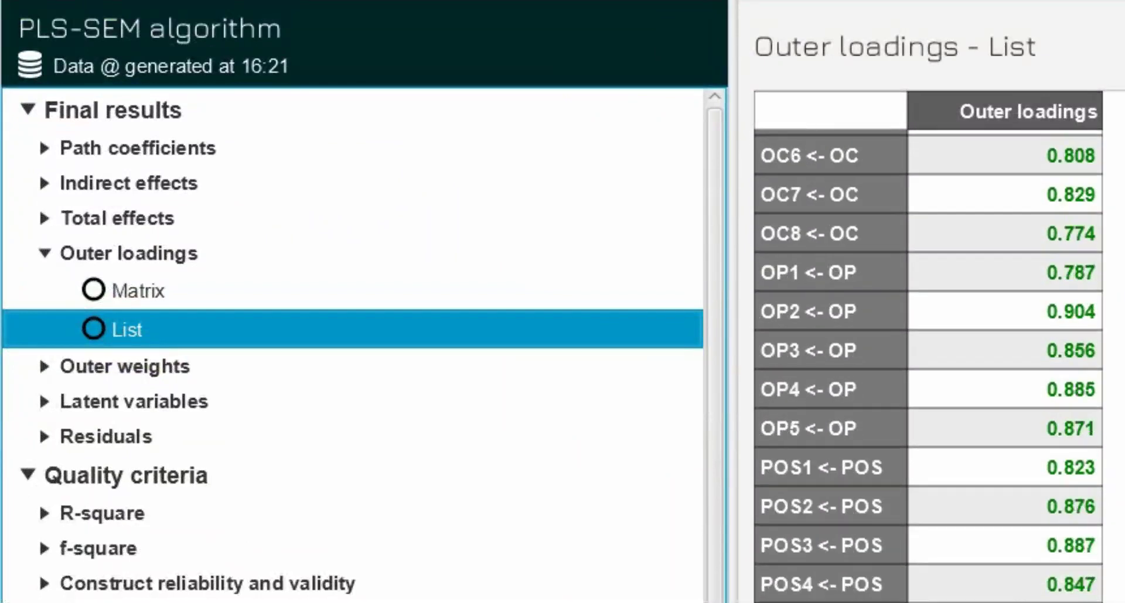
pyautogui.scroll(1, 928, 366)
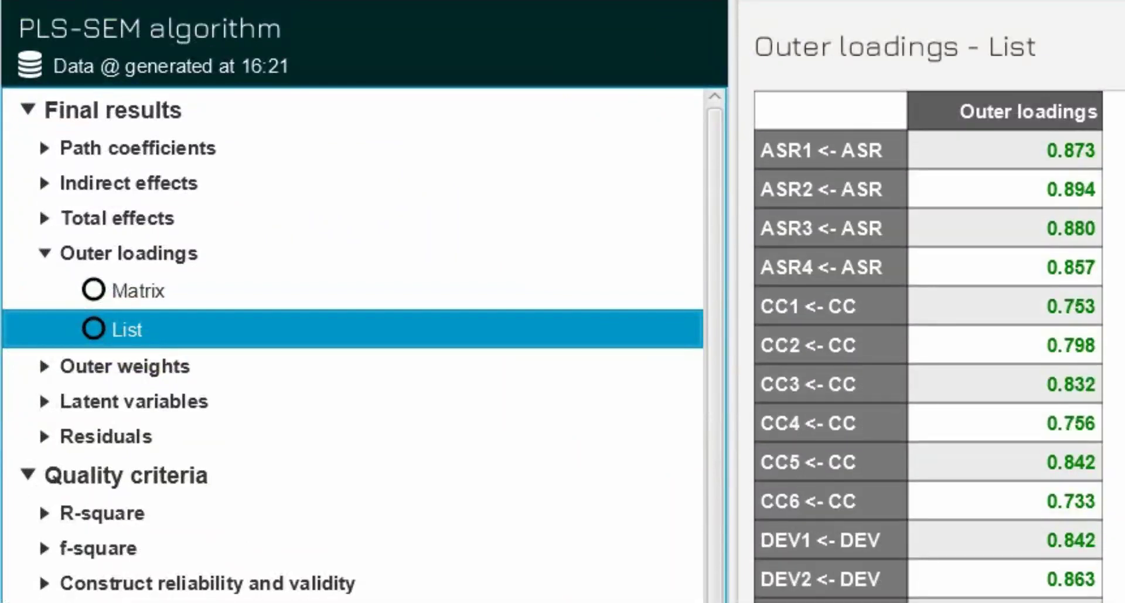
pyautogui.click(153, 290)
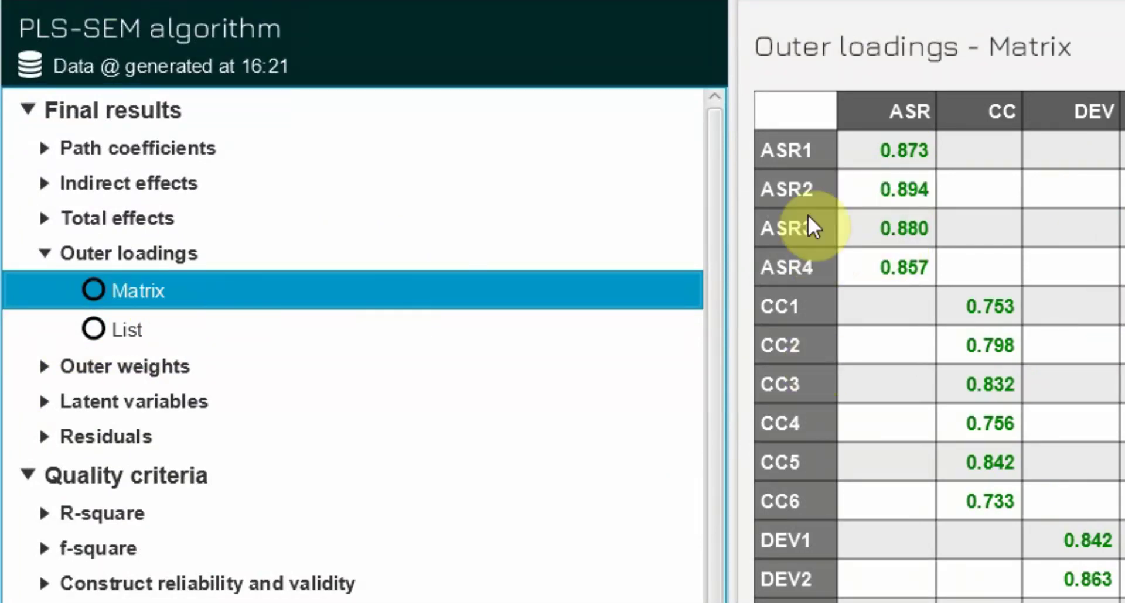
pyautogui.scroll(-6, 1105, 284)
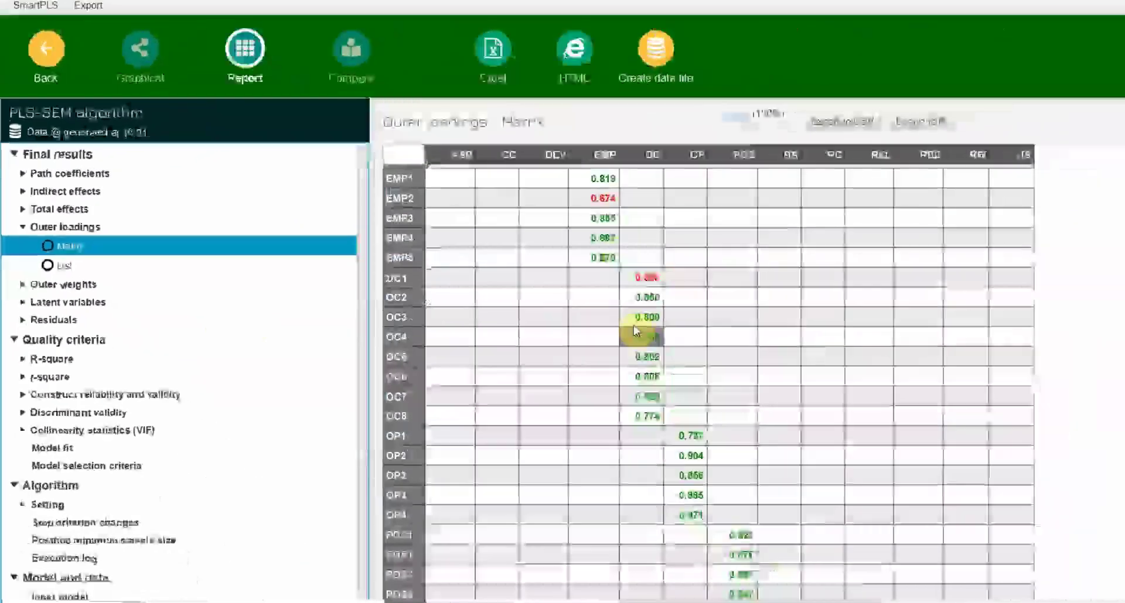
pyautogui.scroll(-9, 634, 326)
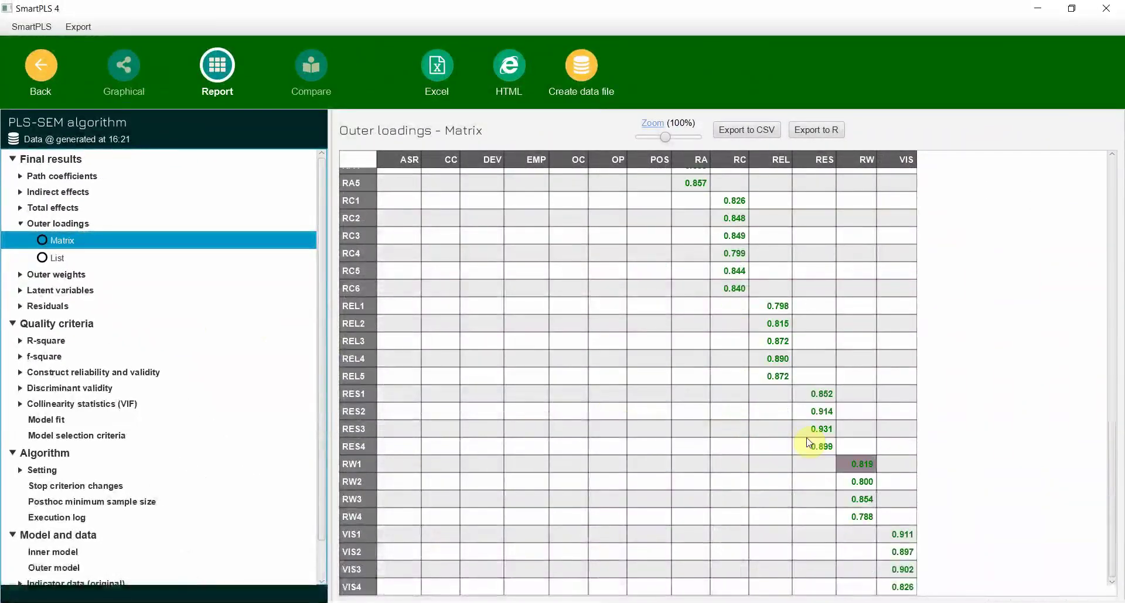
pyautogui.scroll(6, 809, 442)
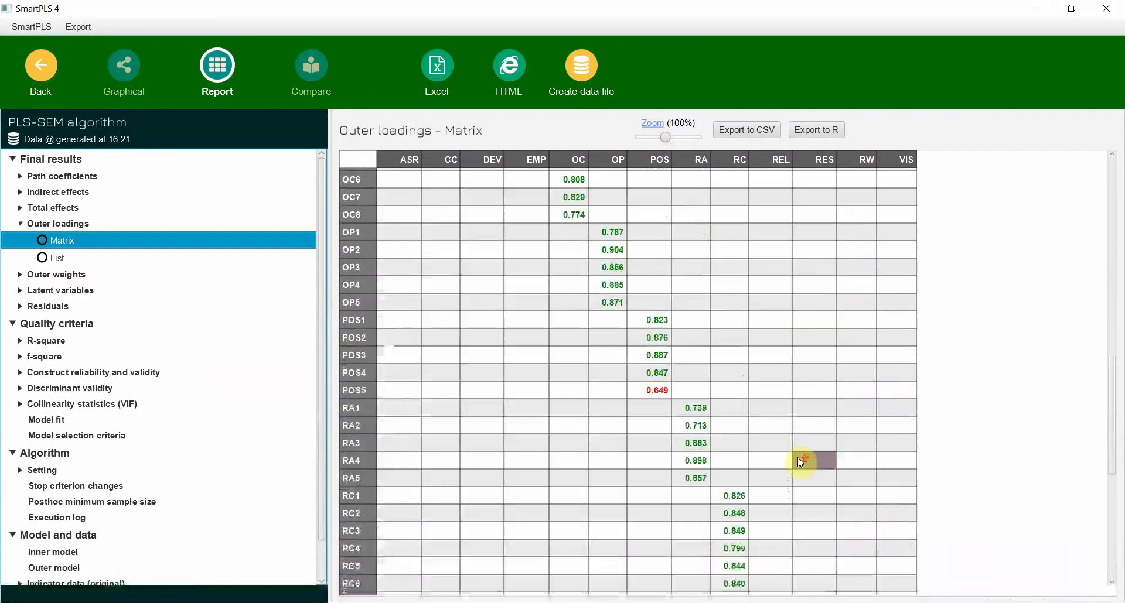
# Highlight weak loadings POS5 0.649, EMP2 0.674 and OC1 0.695, then mark OC1–OC4.
pyautogui.click(655, 440)
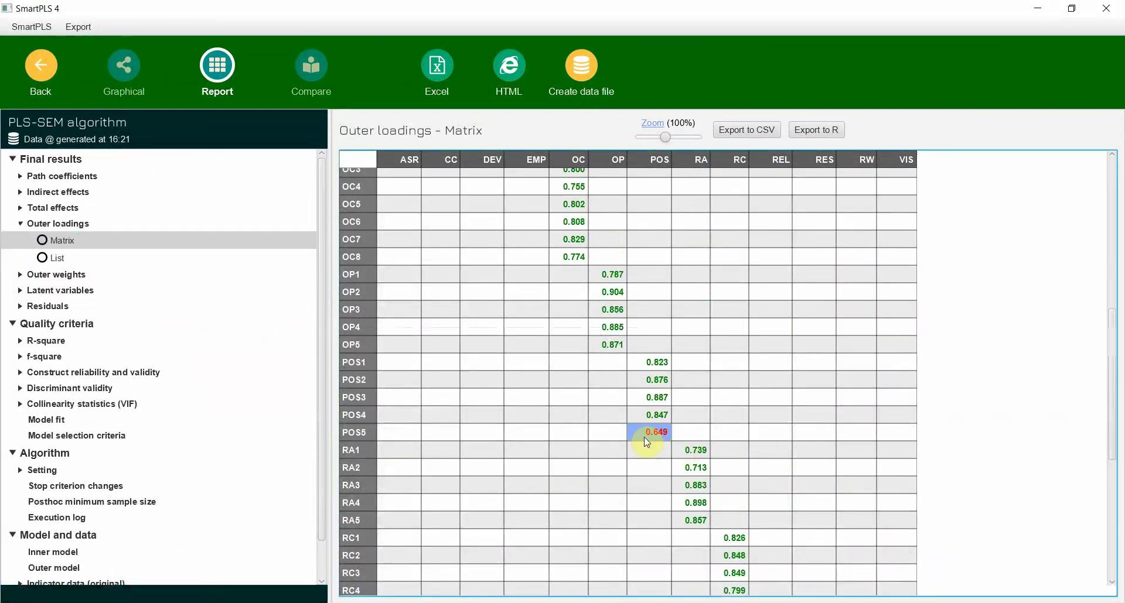
pyautogui.scroll(6, 644, 437)
pyautogui.click(534, 402)
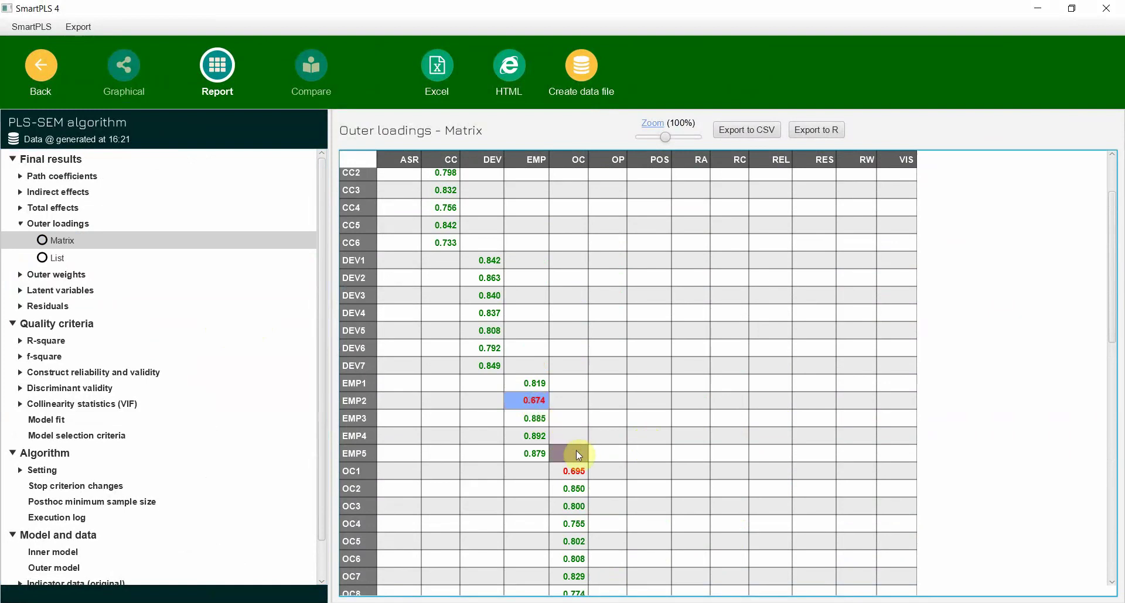
pyautogui.click(573, 466)
pyautogui.scroll(2, 545, 430)
pyautogui.scroll(-4, 603, 384)
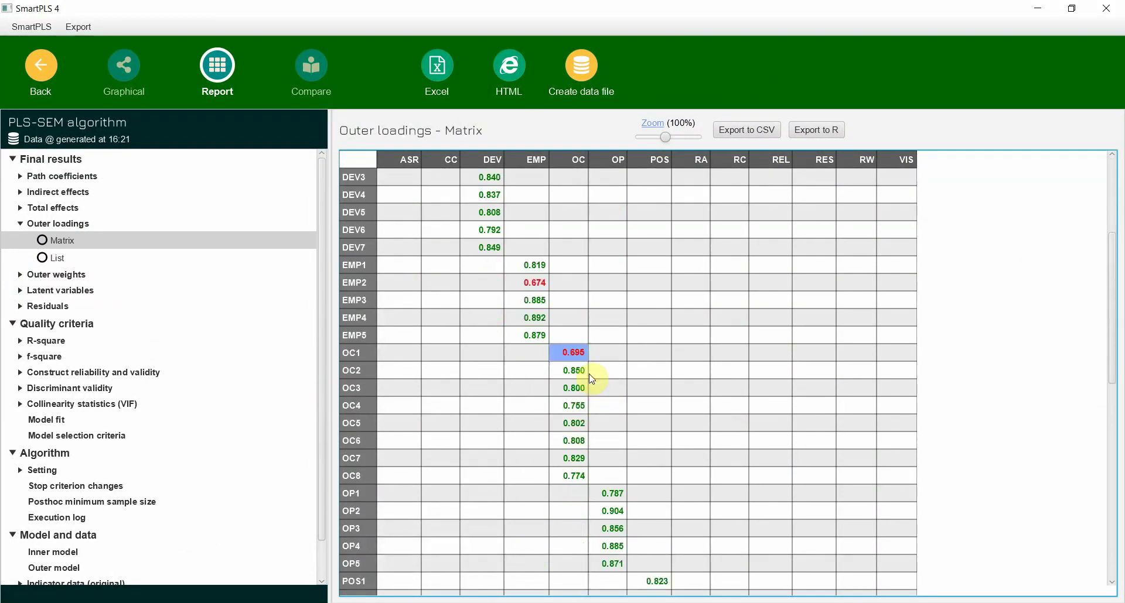
pyautogui.moveTo(577, 353); pyautogui.dragTo(577, 380)
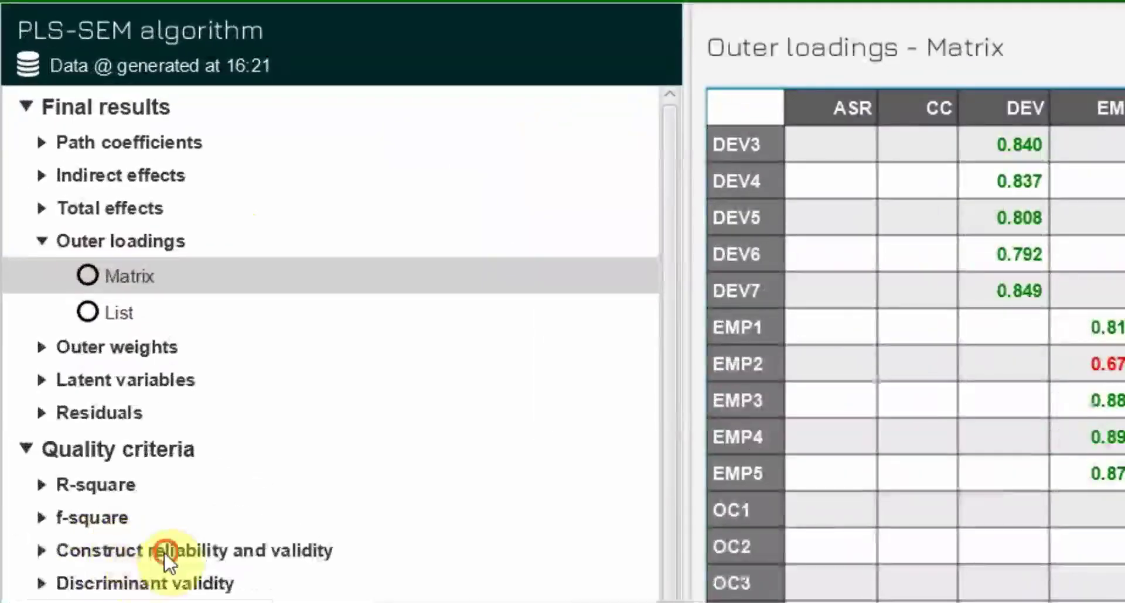
# Open Construct reliability and validity and point out OC's composite reliability 0.930 and AVE 0.625.
pyautogui.click(116, 452)
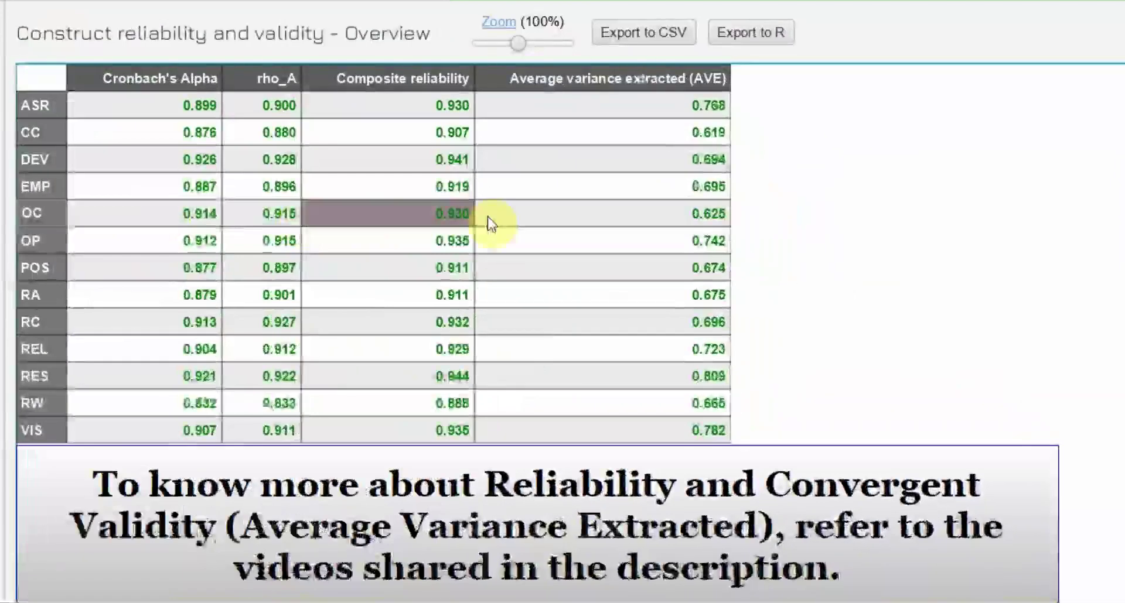
pyautogui.click(410, 223)
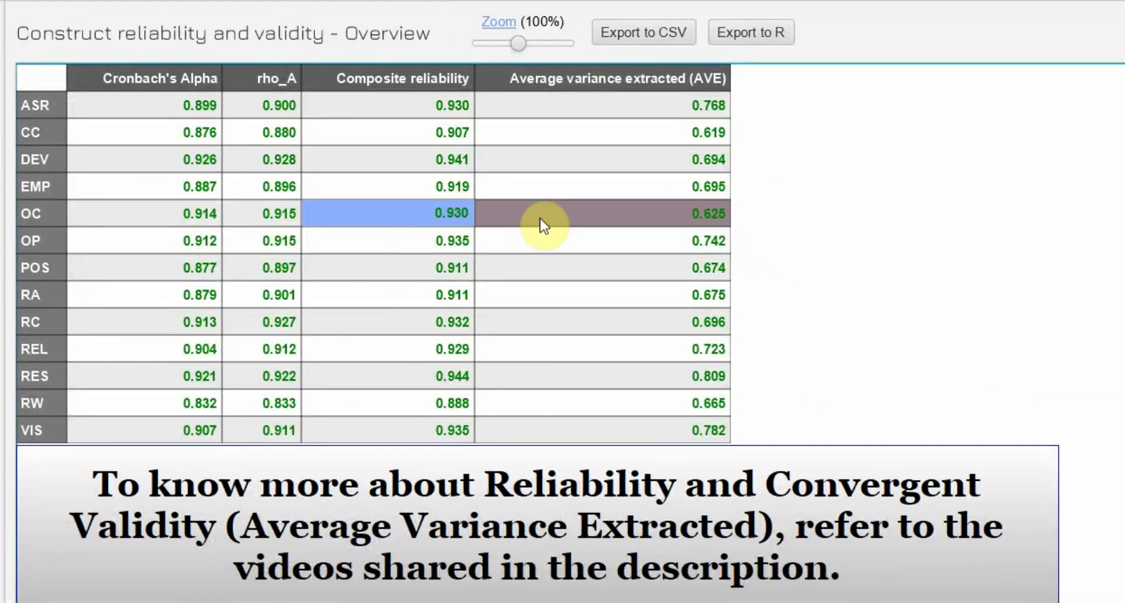
pyautogui.click(588, 219)
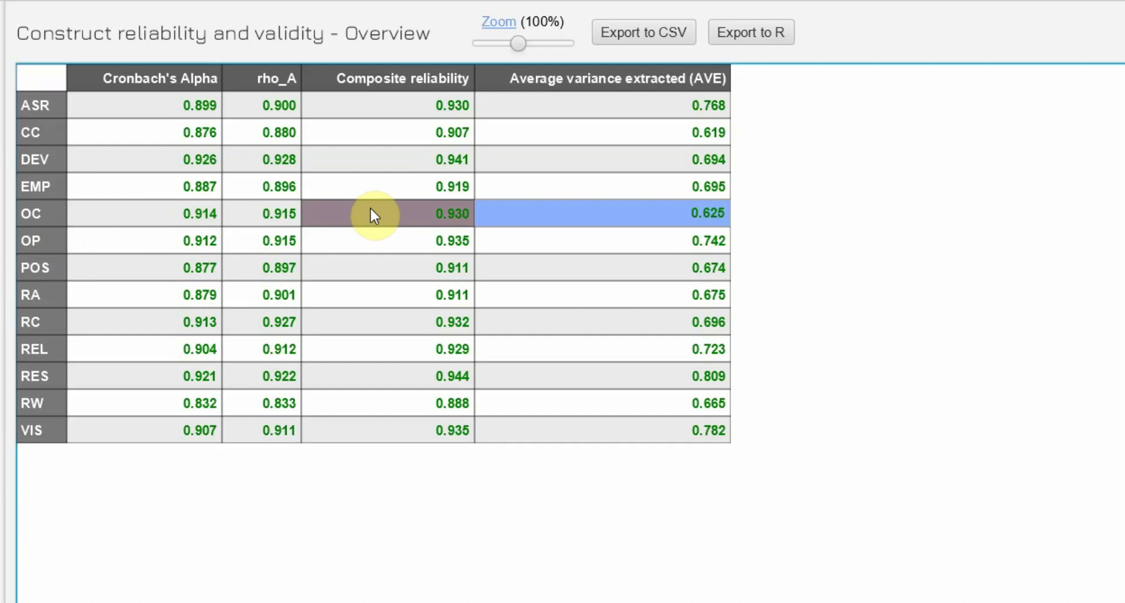
pyautogui.click(565, 221)
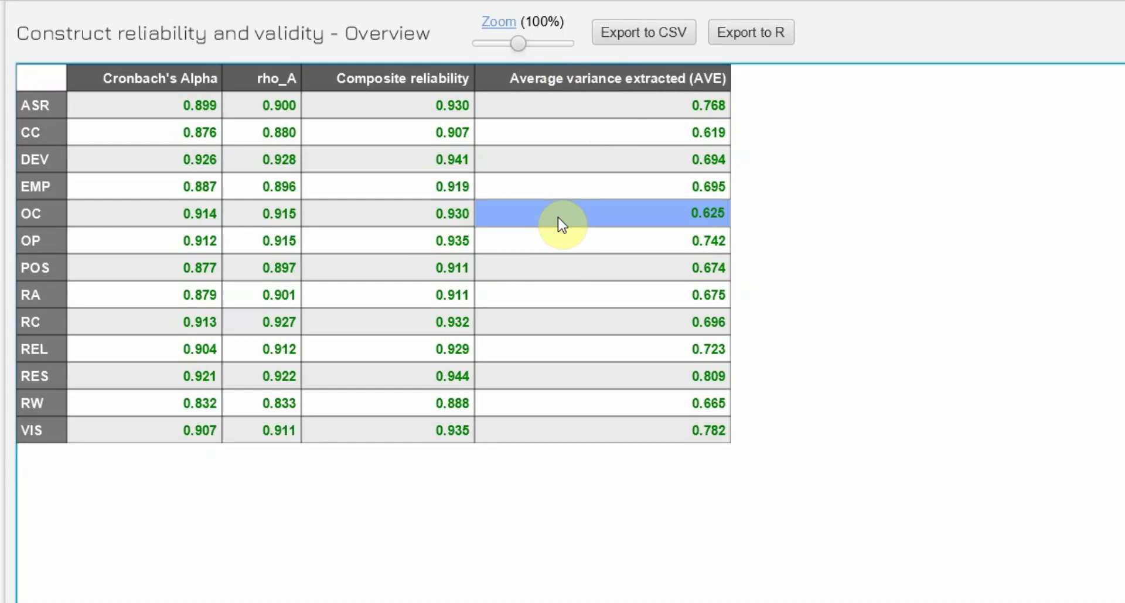
# Mark the AVE and composite reliability columns for ASR to VIS, then reopen the Outer loadings matrix.
pyautogui.click(633, 104)
pyautogui.moveTo(633, 104); pyautogui.dragTo(659, 432)
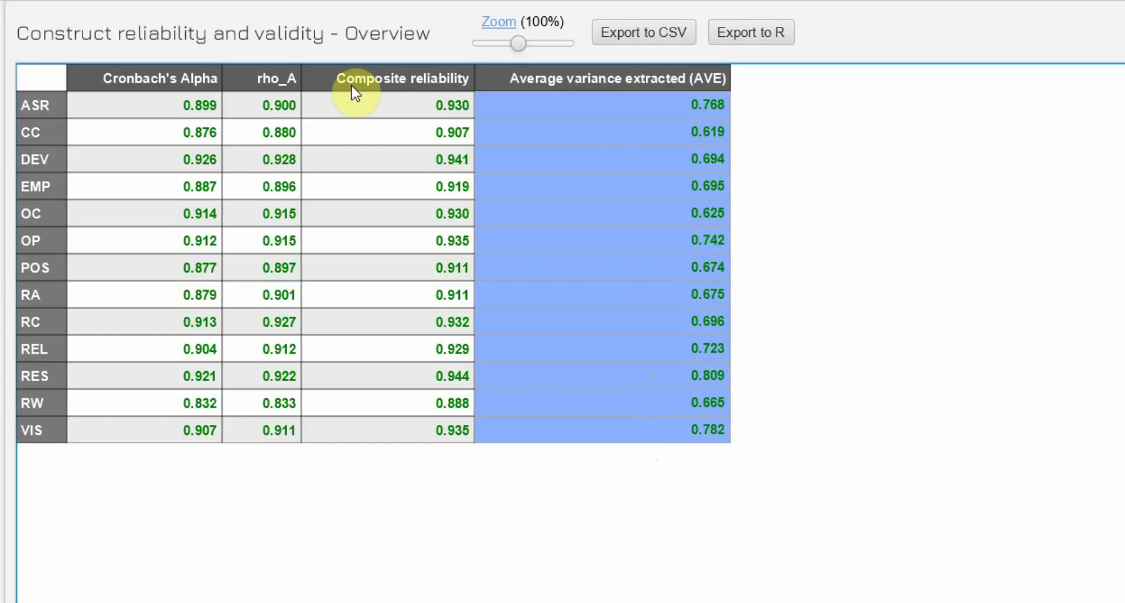
pyautogui.moveTo(362, 105); pyautogui.dragTo(404, 424)
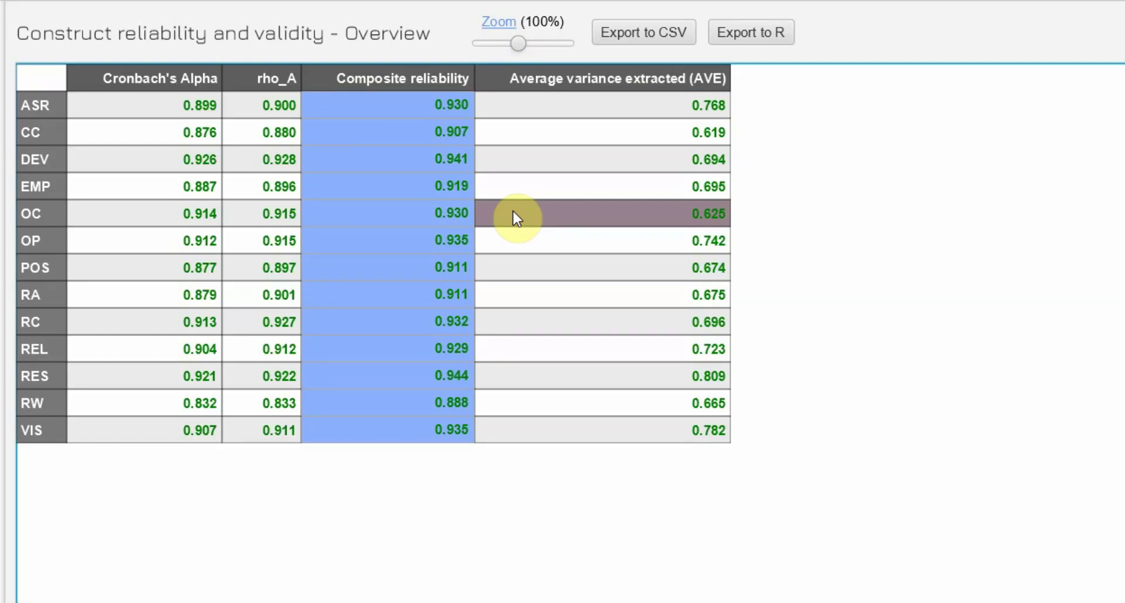
pyautogui.click(533, 101)
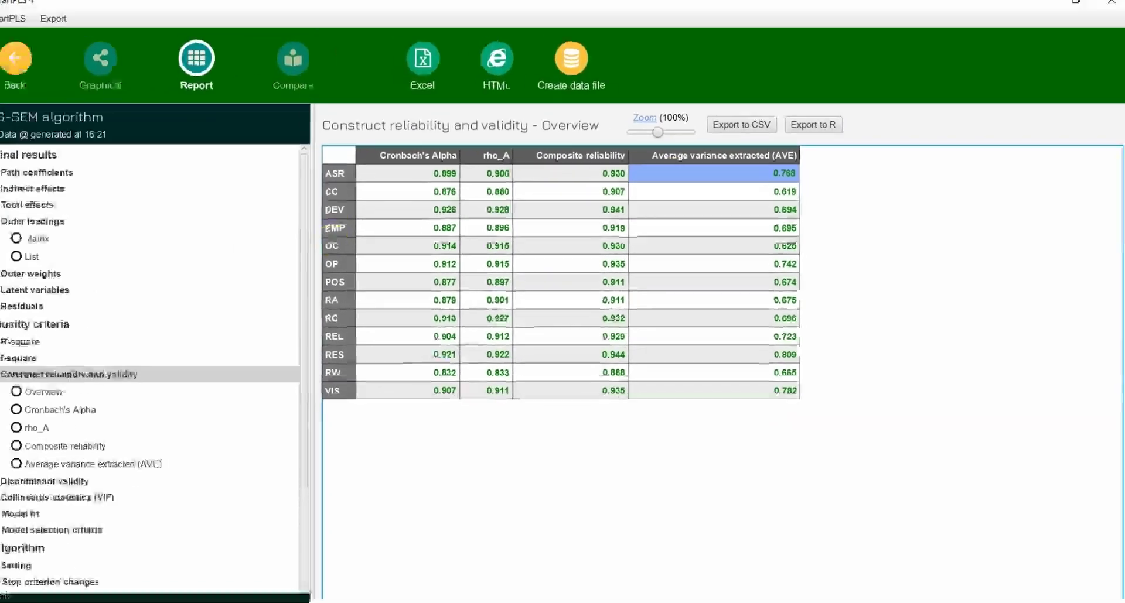
pyautogui.click(59, 247)
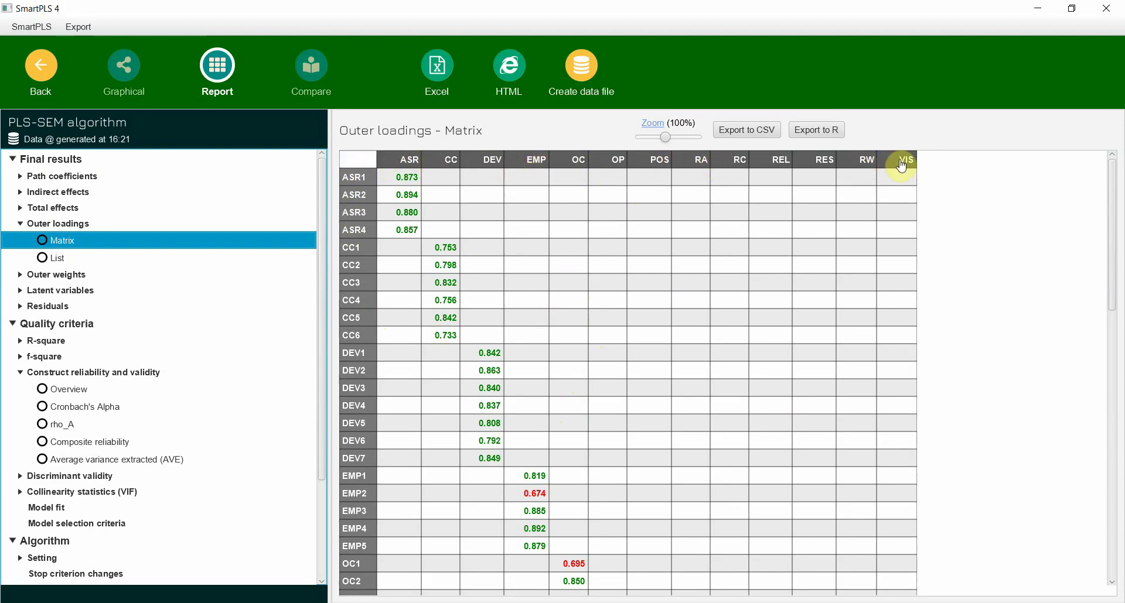
# In the model diagram, rename VIS to '01. VIS' and DEV to '02. DEV'.
pyautogui.click(43, 68)
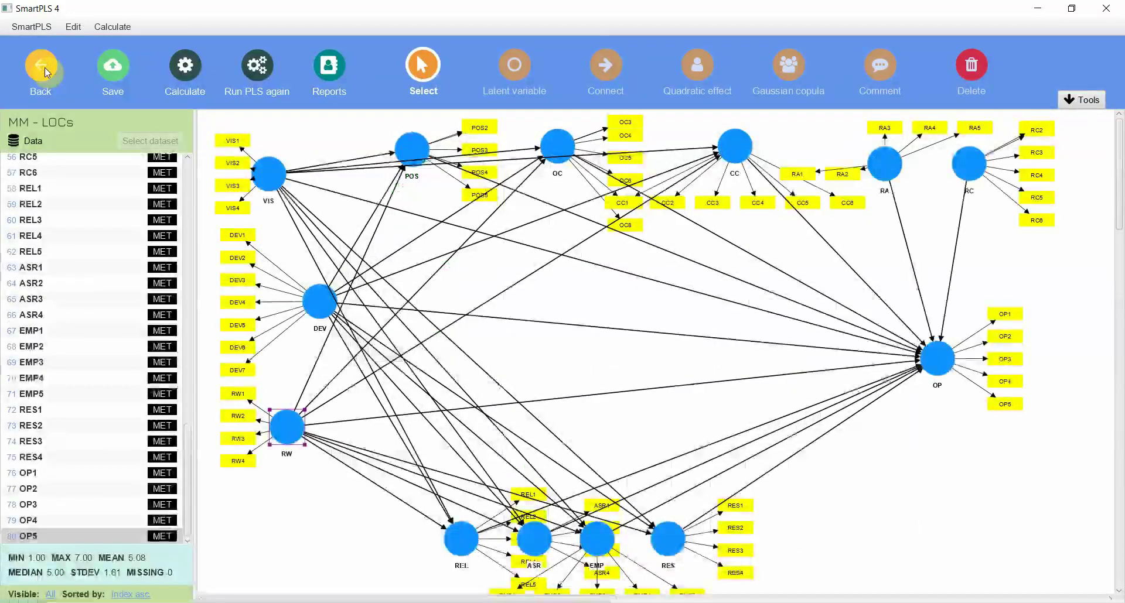
pyautogui.rightClick(267, 170)
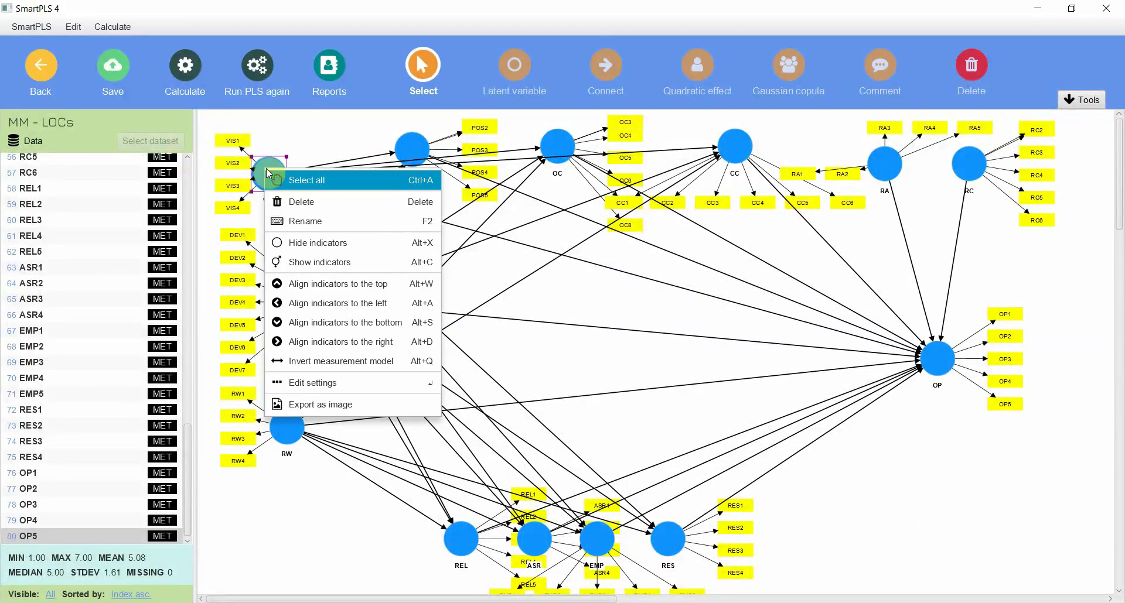
pyautogui.click(307, 220)
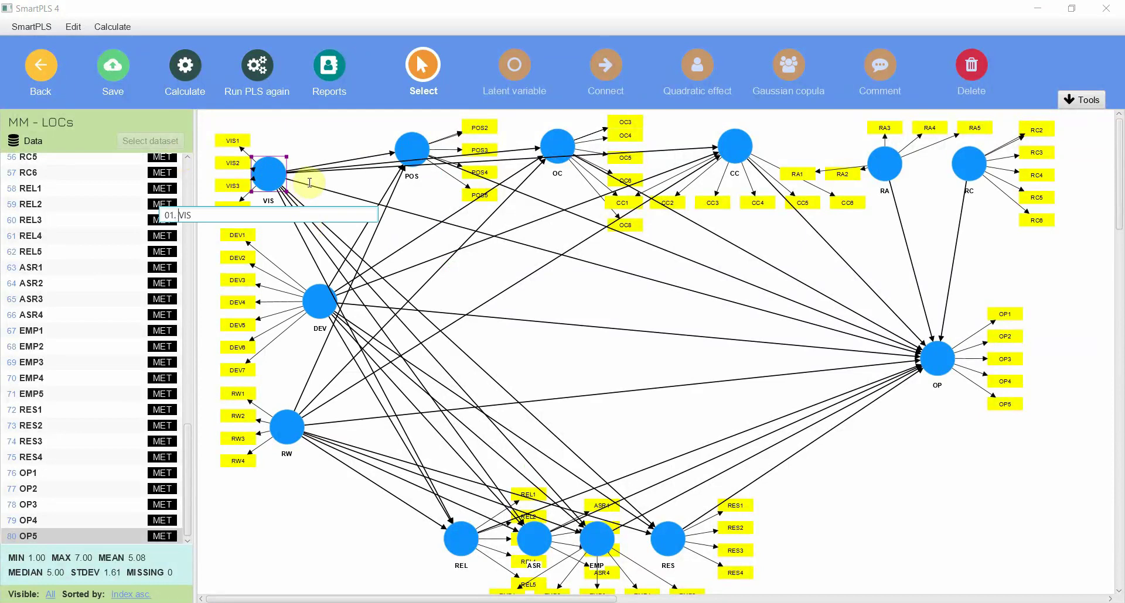
pyautogui.write('01.')
pyautogui.press('Return')
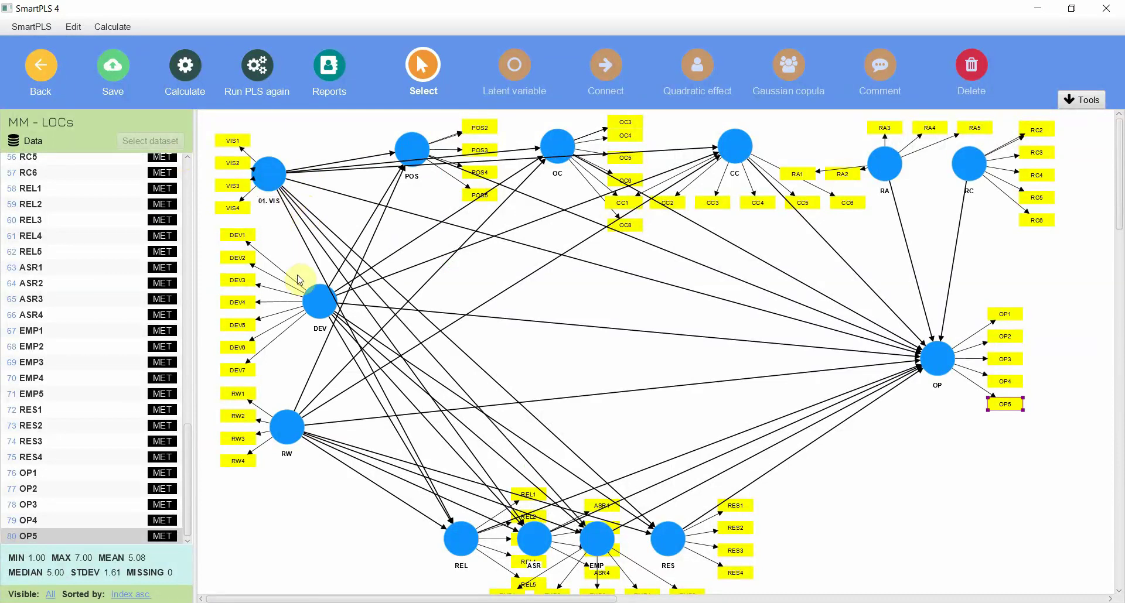
pyautogui.rightClick(311, 296)
pyautogui.click(340, 343)
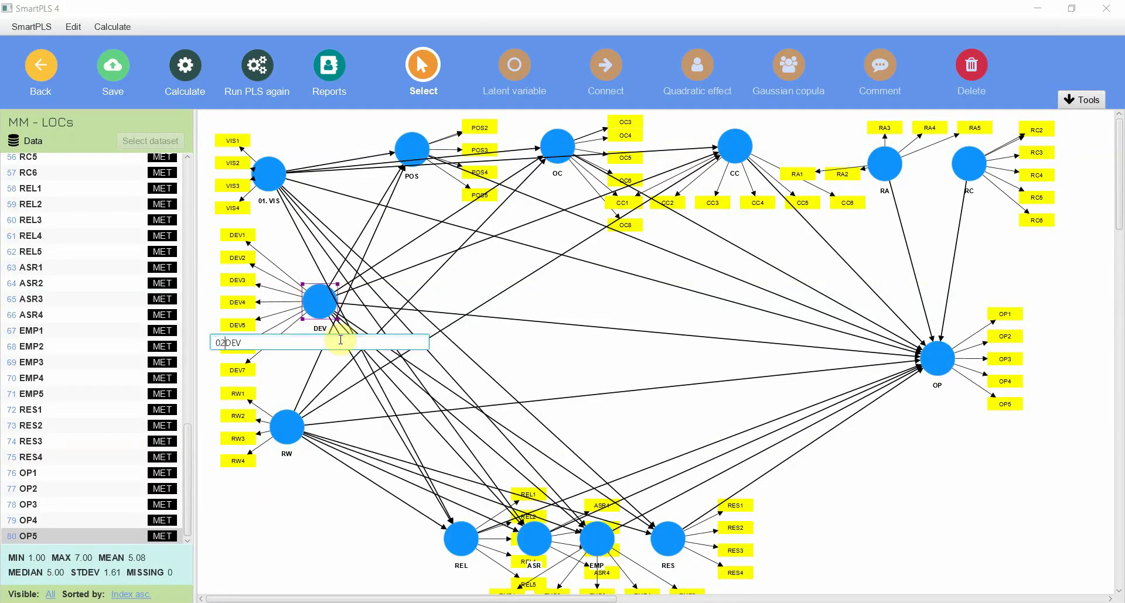
pyautogui.press('Return')
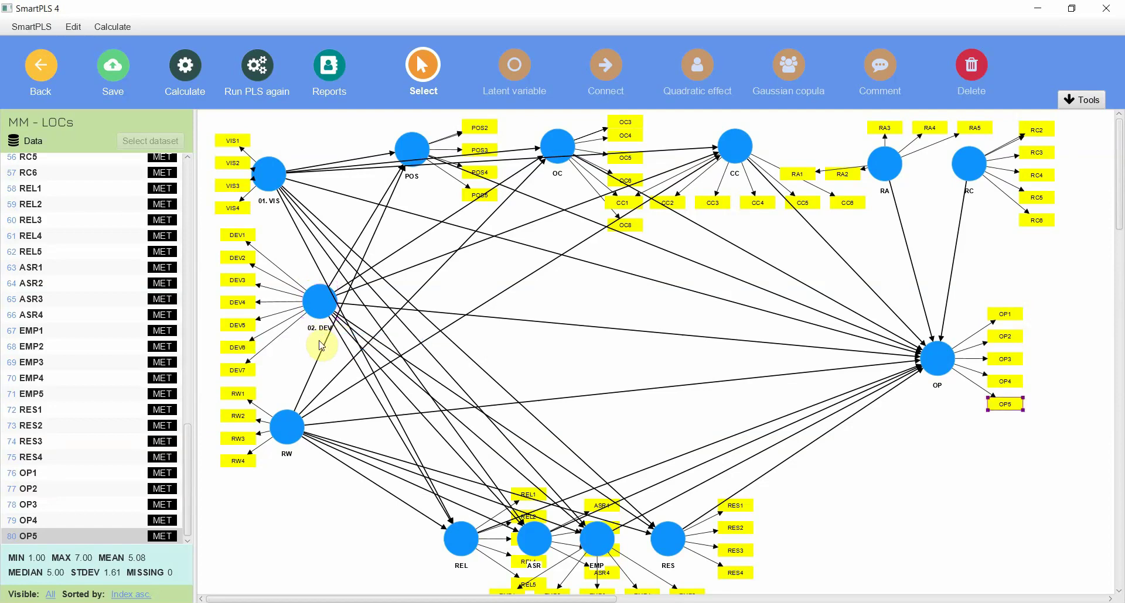
# Rename RW to '03. RW' and POS to '04. POS', then rerun the PLS algorithm.
pyautogui.rightClick(285, 426)
pyautogui.click(325, 404)
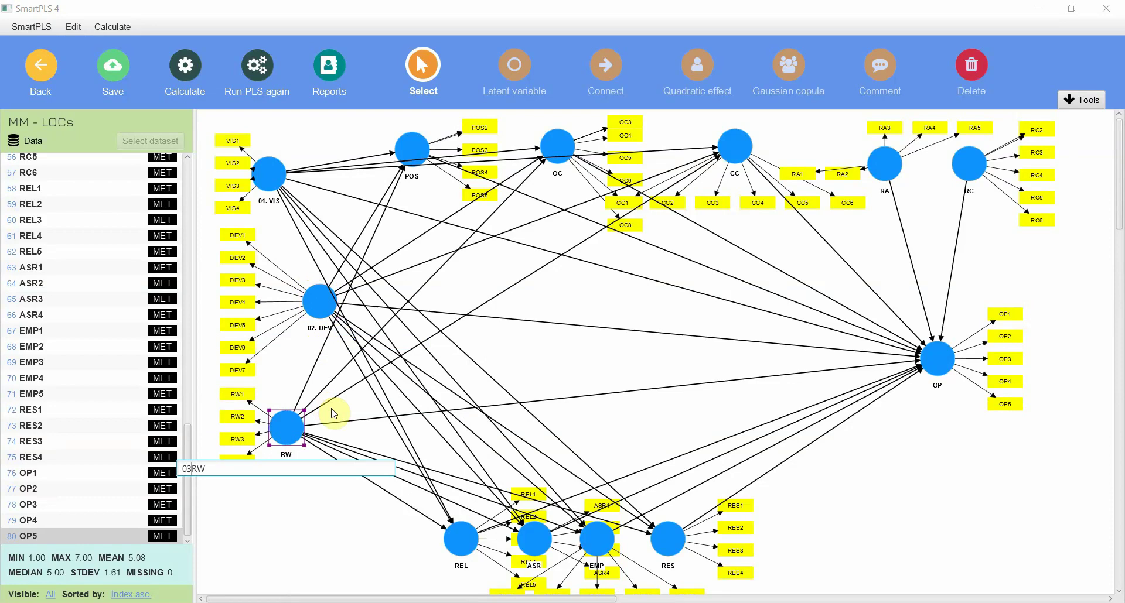
pyautogui.write('03.')
pyautogui.press('Return')
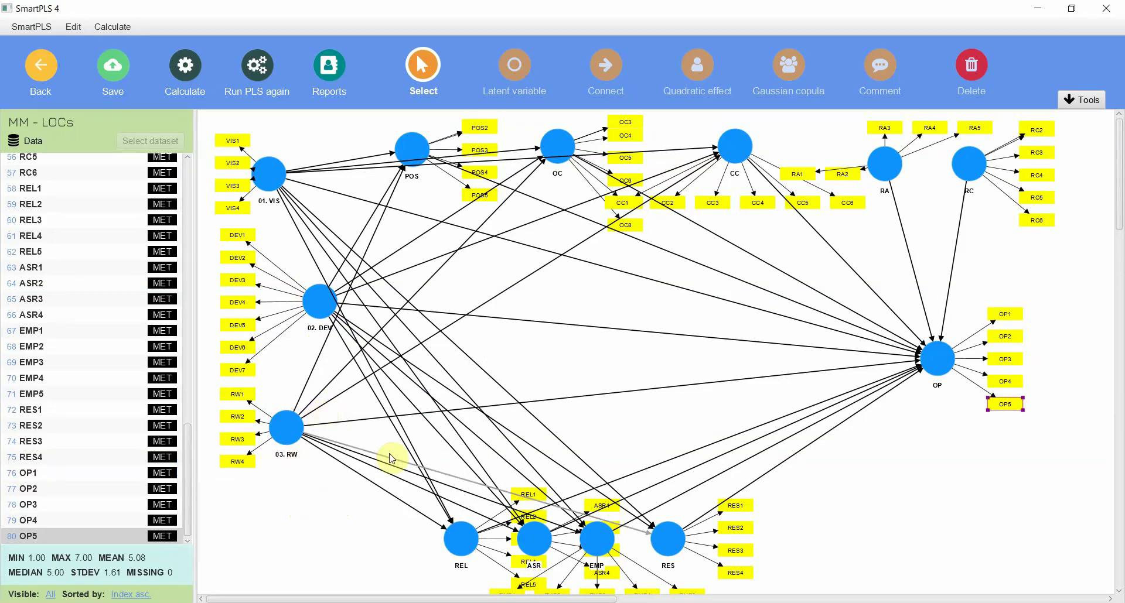
pyautogui.rightClick(404, 148)
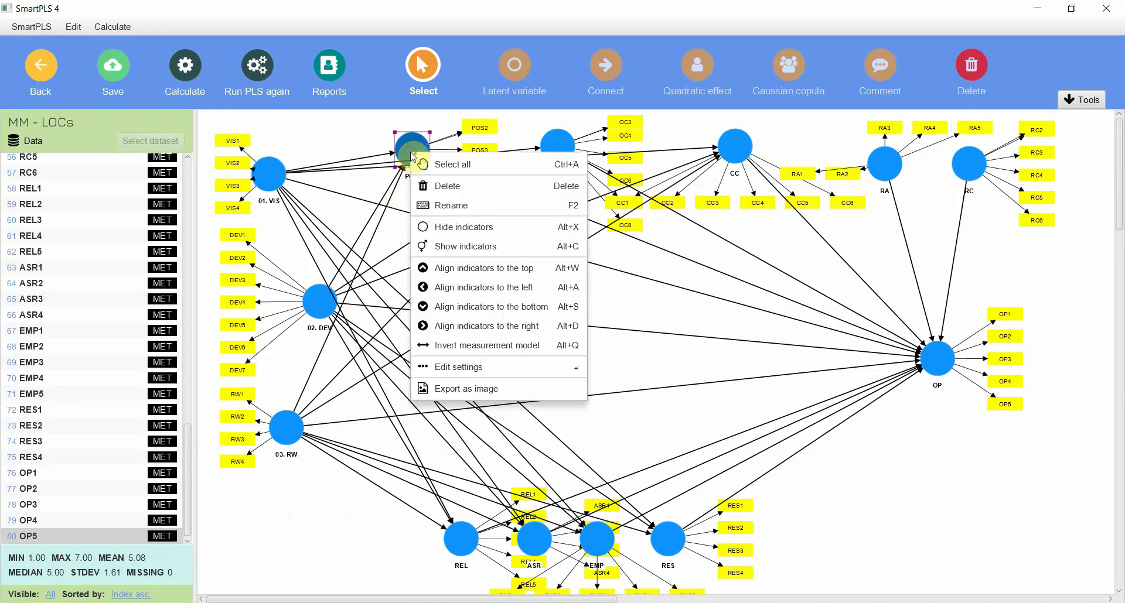
pyautogui.click(434, 211)
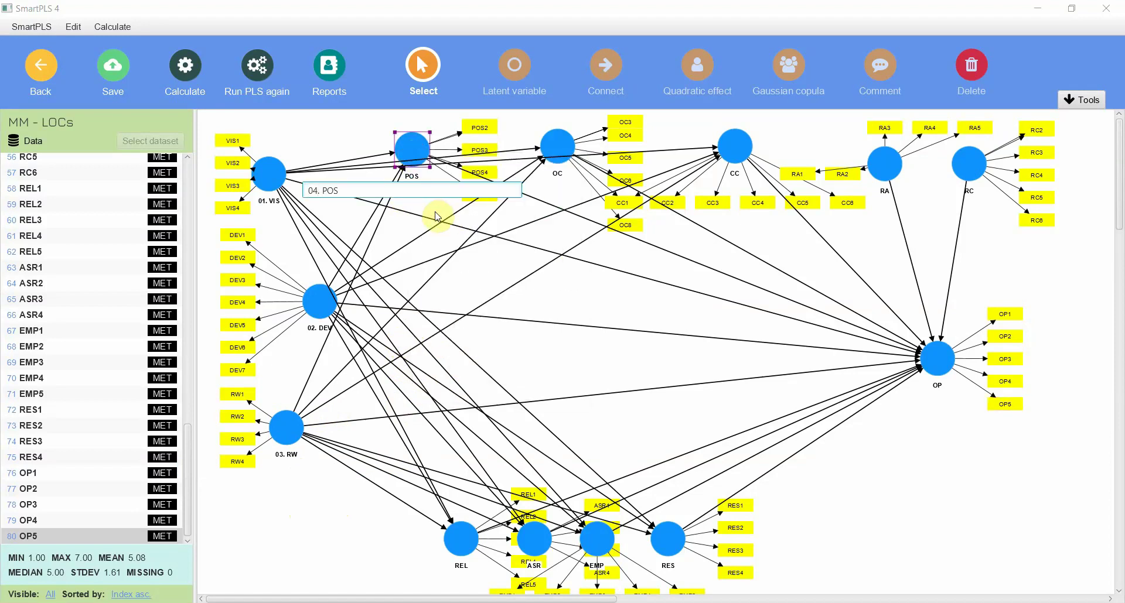
pyautogui.write('04.')
pyautogui.press('Return')
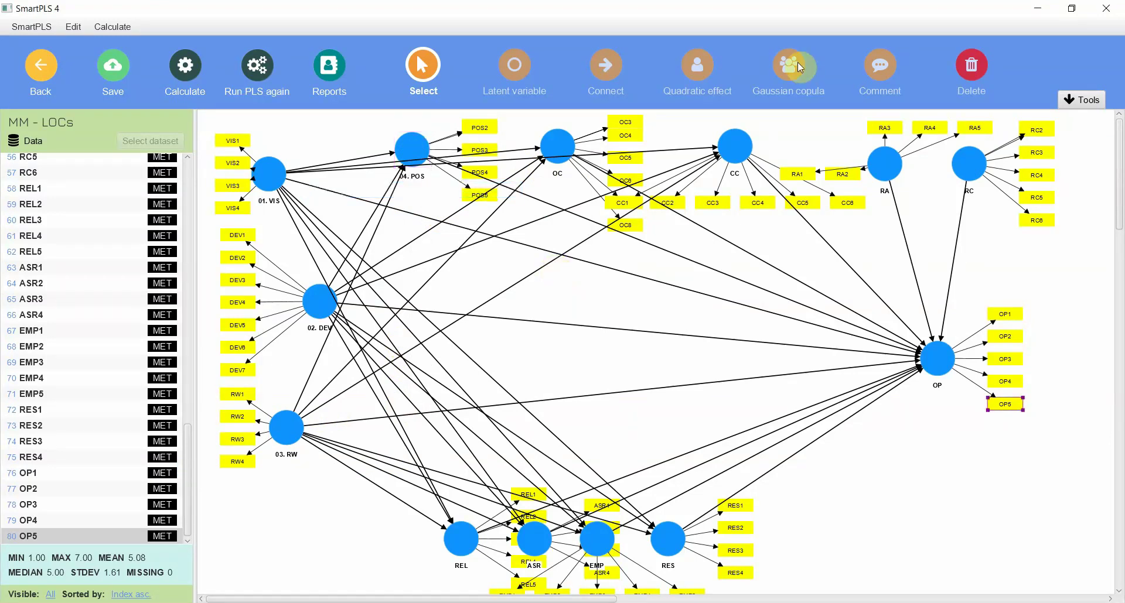
pyautogui.click(253, 73)
pyautogui.click(217, 82)
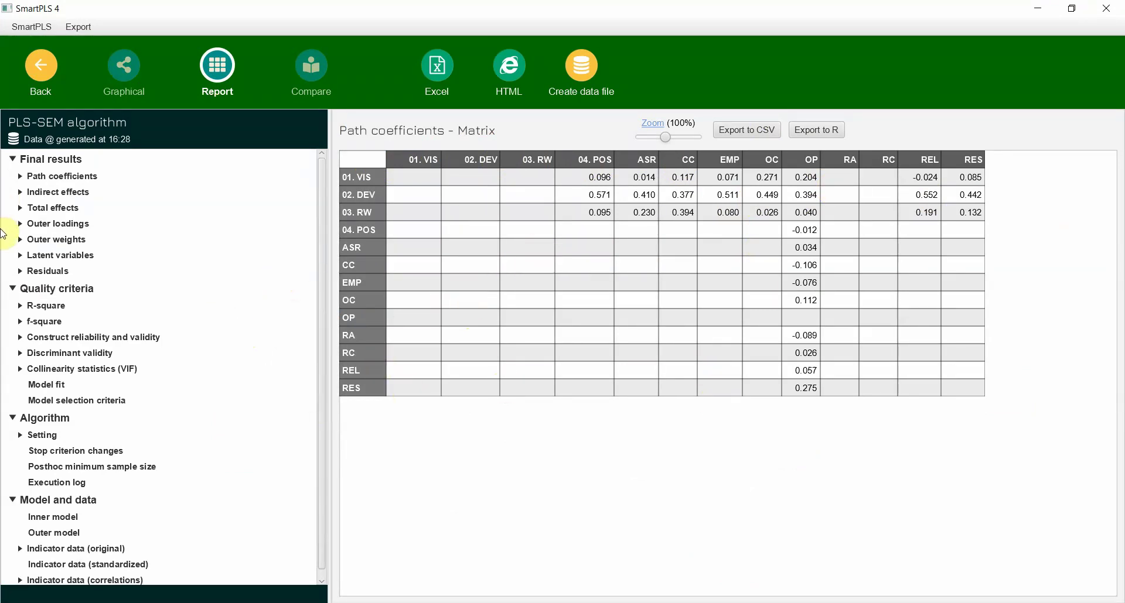
pyautogui.click(43, 224)
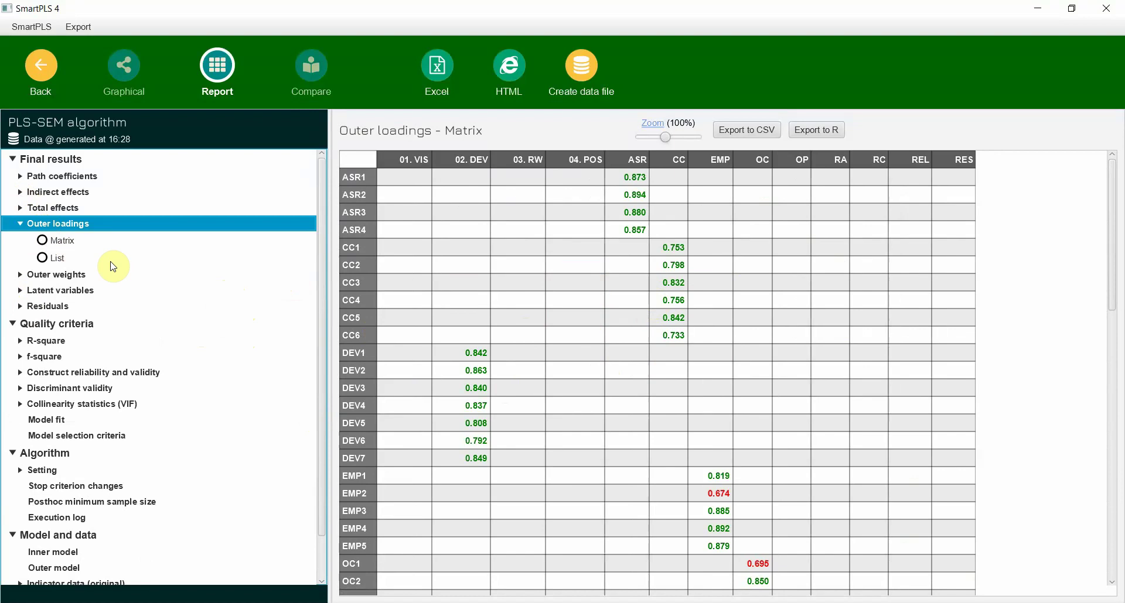
pyautogui.click(63, 246)
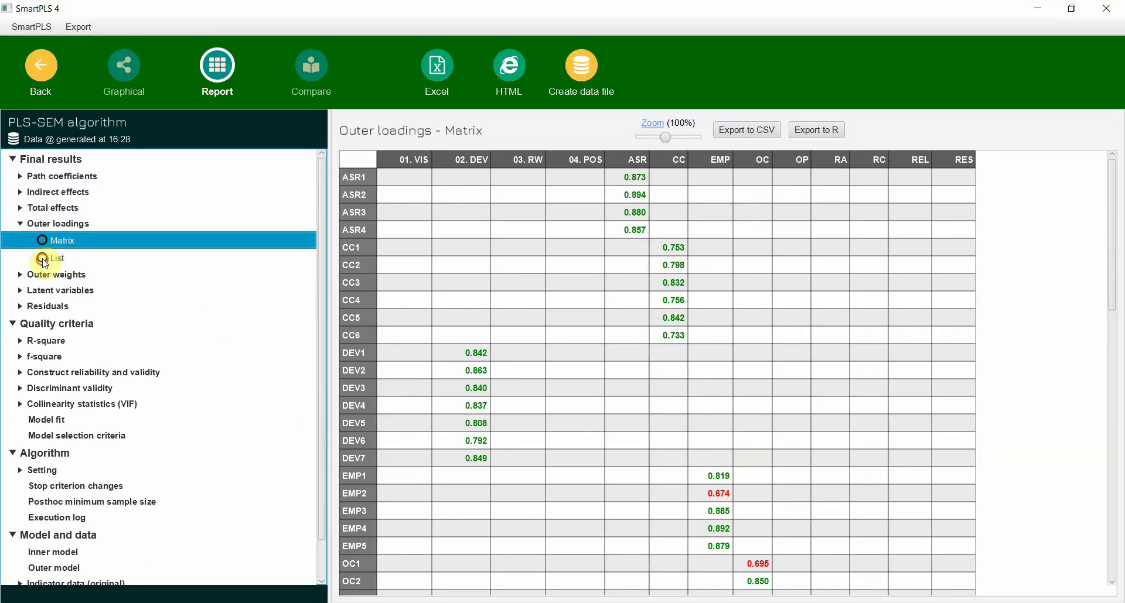
pyautogui.click(45, 261)
pyautogui.click(41, 243)
pyautogui.click(41, 263)
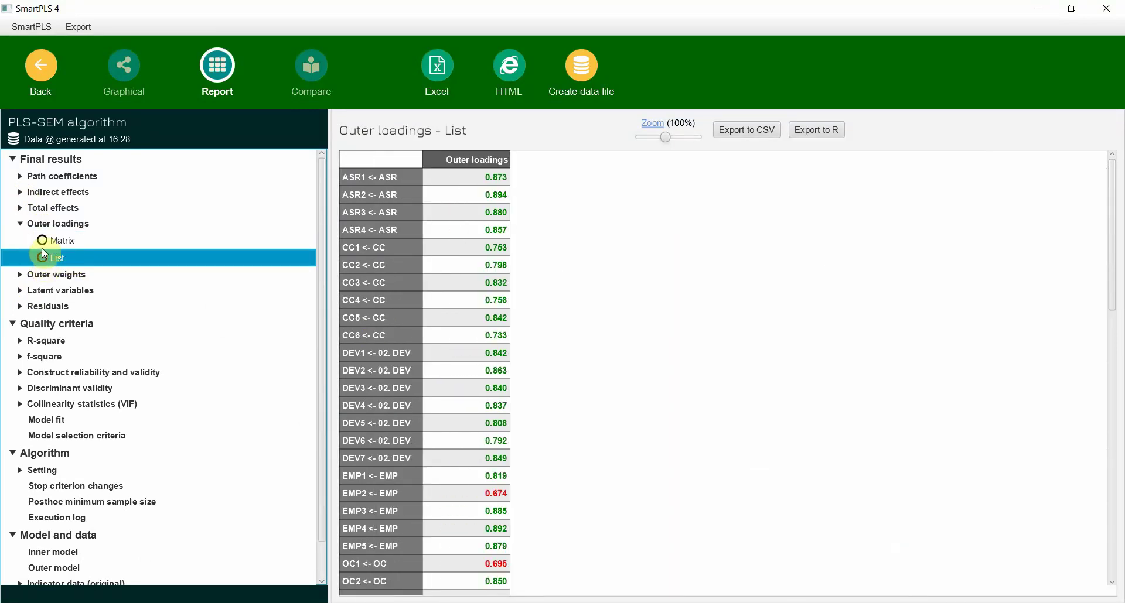
pyautogui.click(42, 241)
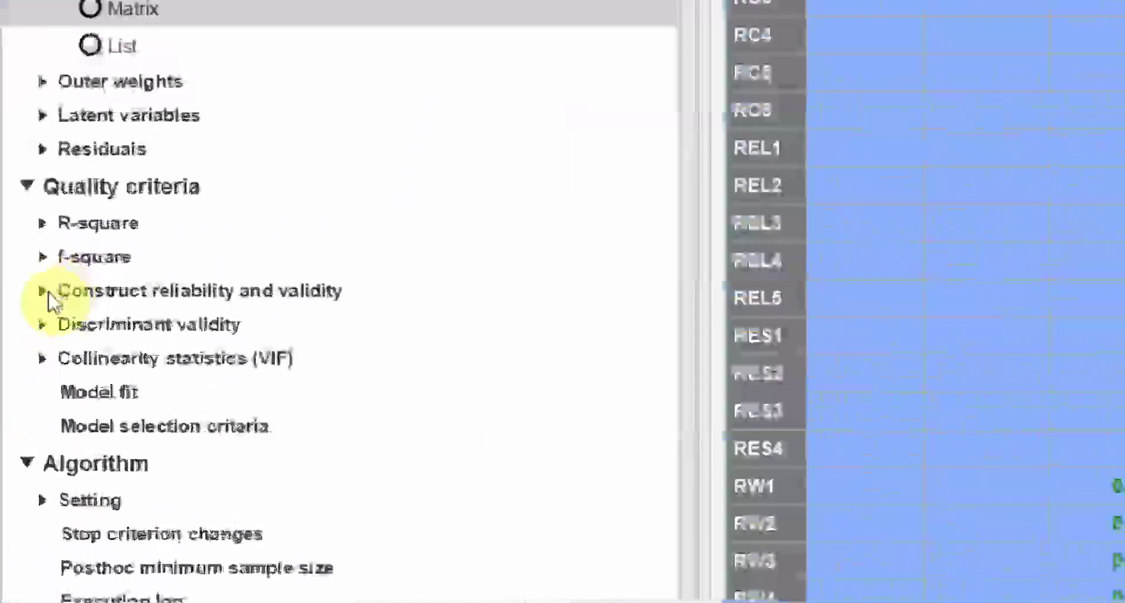
# Open the reliability and validity overview and browse the Cronbach's Alpha, rho_A, composite reliability and AVE charts.
pyautogui.click(20, 373)
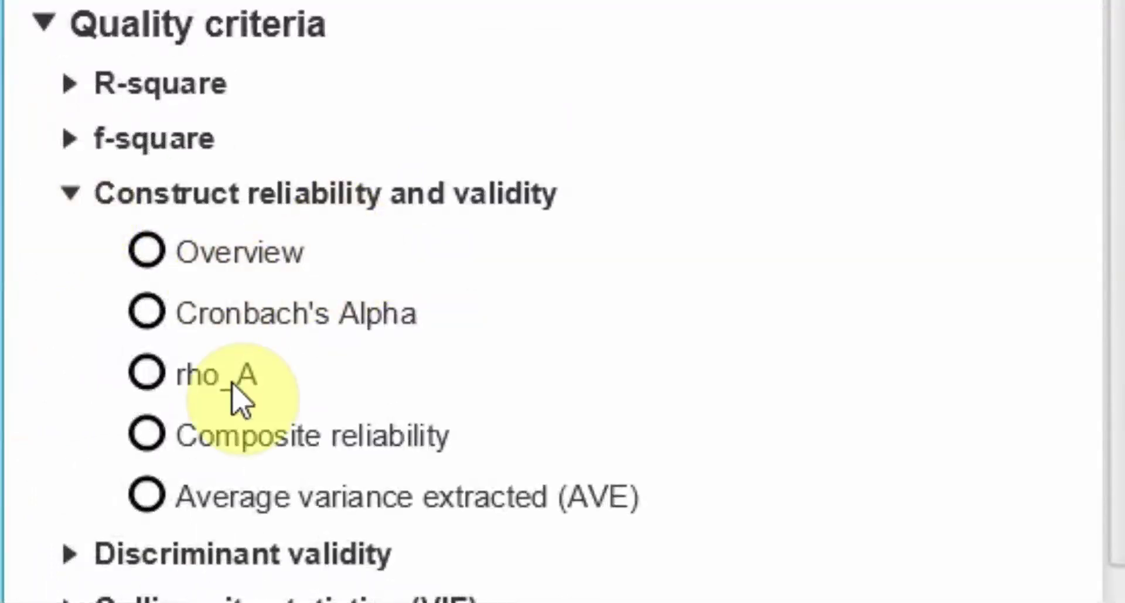
pyautogui.click(277, 193)
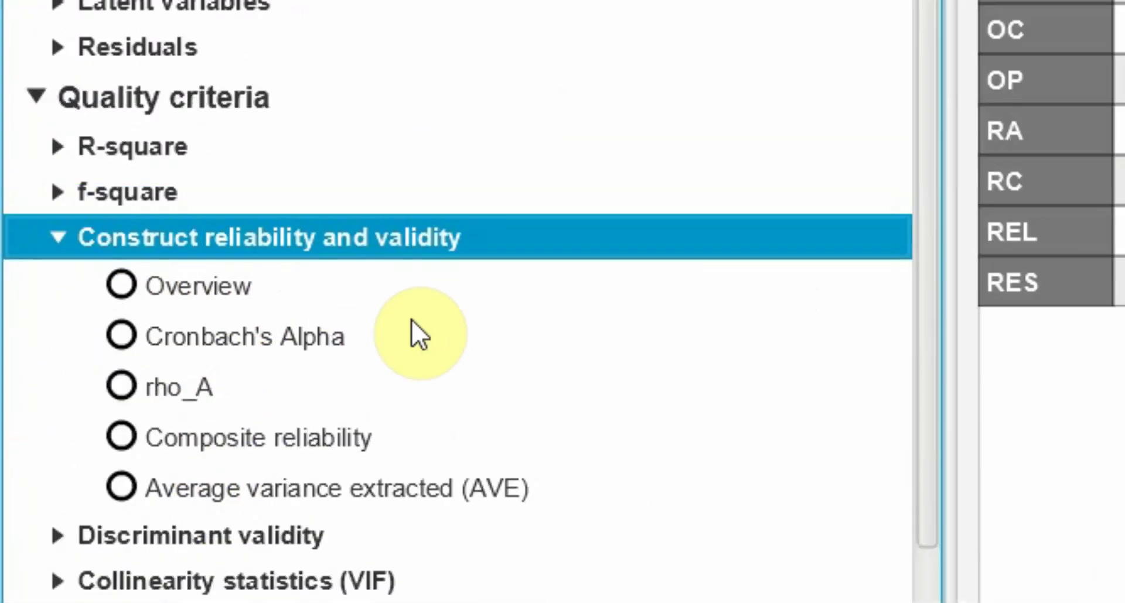
pyautogui.click(263, 263)
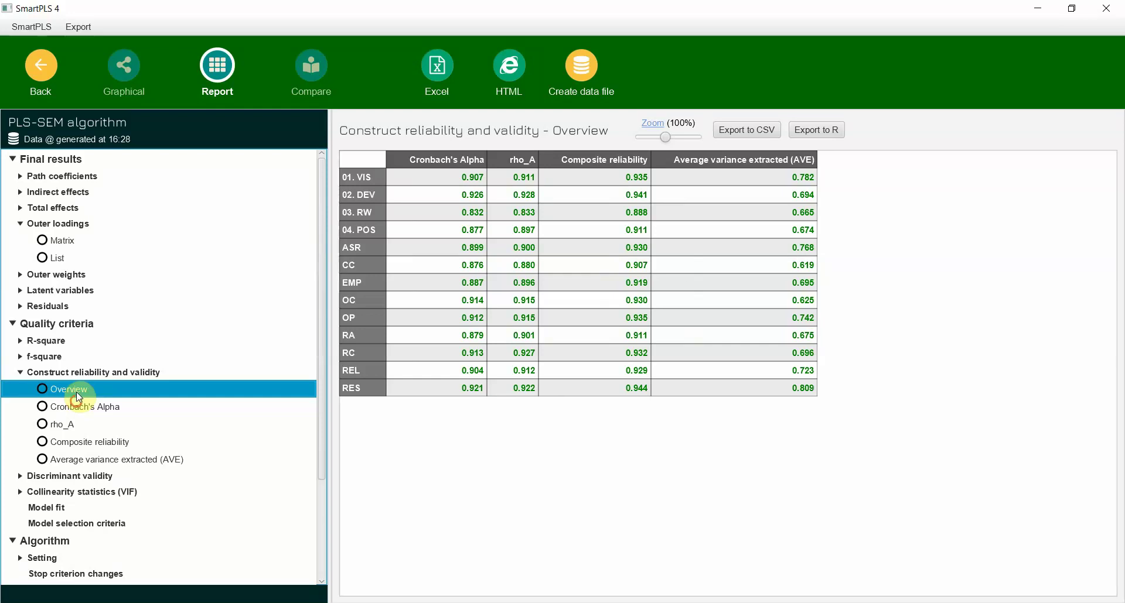
pyautogui.click(77, 406)
pyautogui.click(76, 424)
pyautogui.click(77, 442)
pyautogui.click(76, 459)
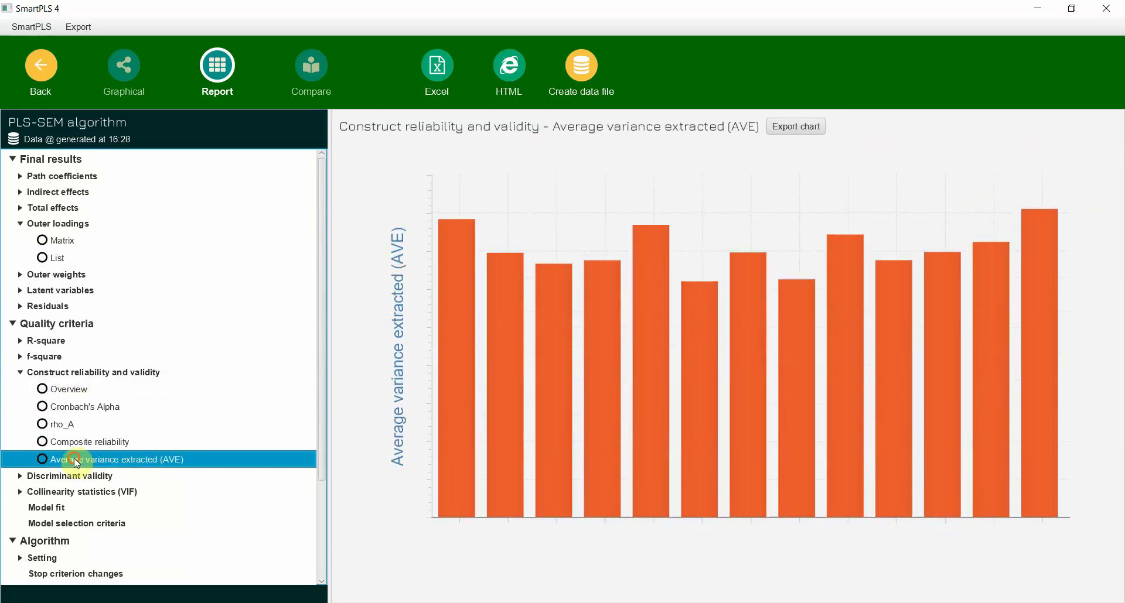
pyautogui.click(69, 389)
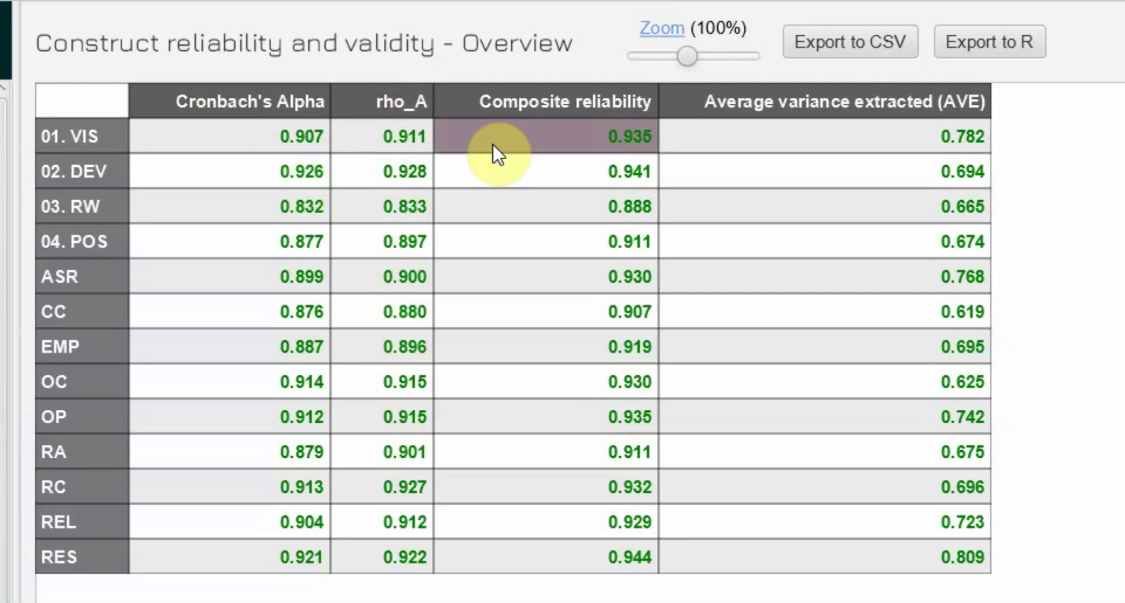
# Highlight the AVE column, including ASR 0.768, then the Alpha, rho_A and composite reliability columns.
pyautogui.moveTo(846, 151); pyautogui.dragTo(873, 519)
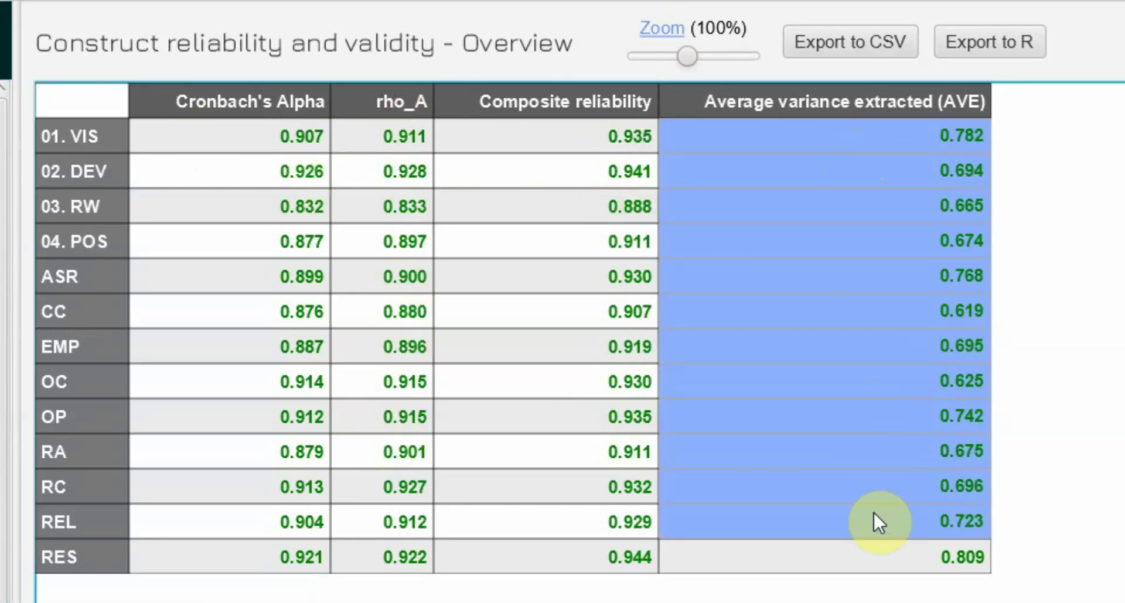
pyautogui.click(850, 271)
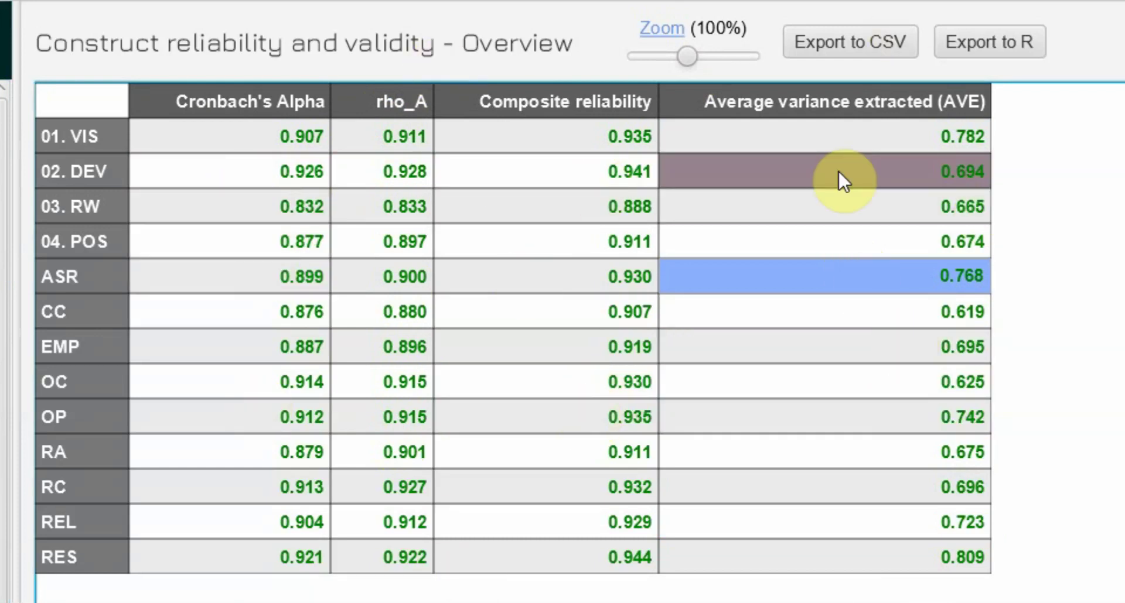
pyautogui.click(818, 143)
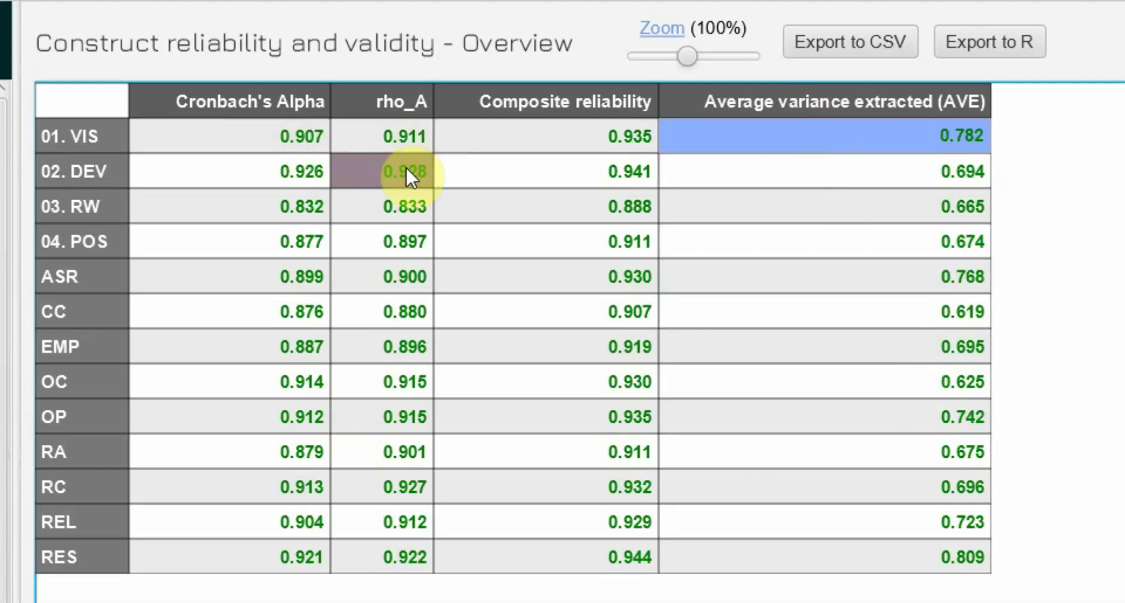
pyautogui.click(237, 144)
pyautogui.moveTo(237, 144); pyautogui.dragTo(596, 569)
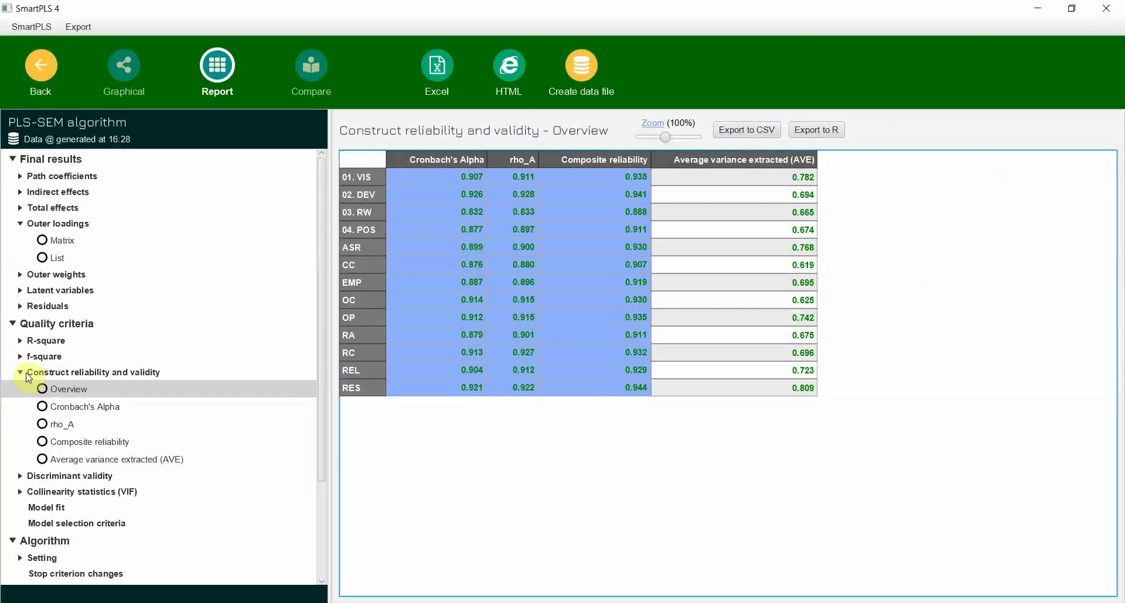
pyautogui.click(24, 375)
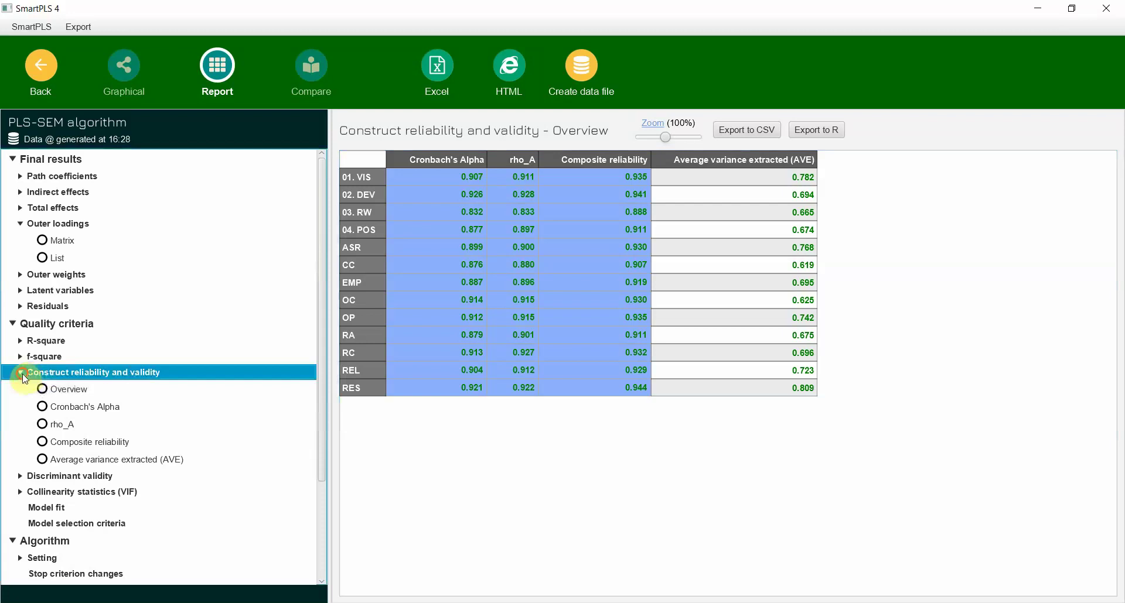
pyautogui.click(21, 373)
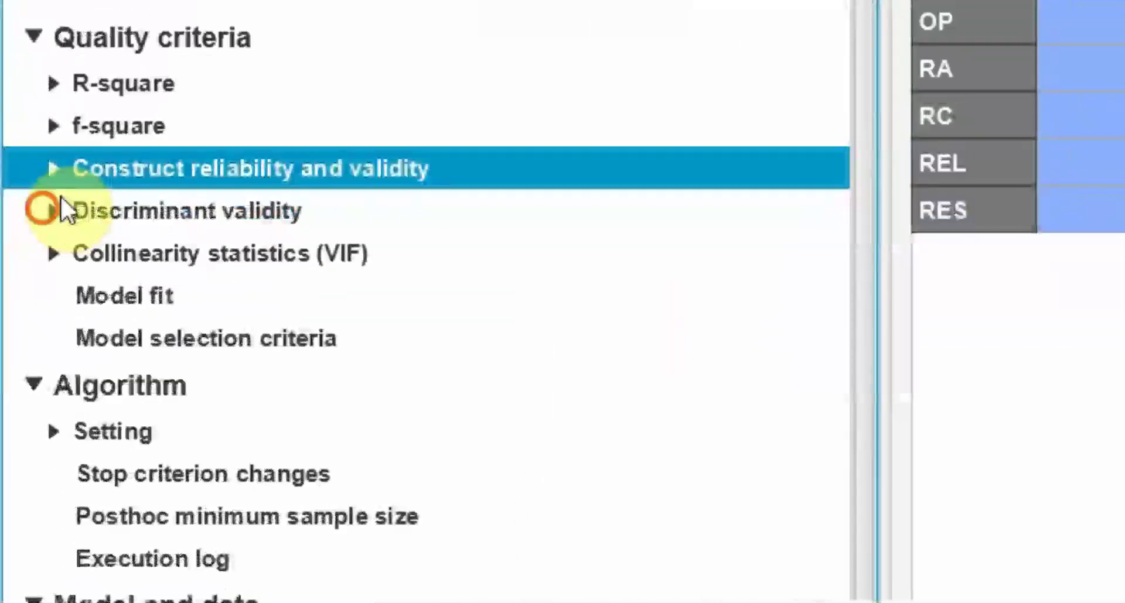
# Open the HTMT matrix and highlight OC/RES at 0.664 and the highest ratio, EMP/RES at 0.888.
pyautogui.click(19, 389)
pyautogui.click(158, 255)
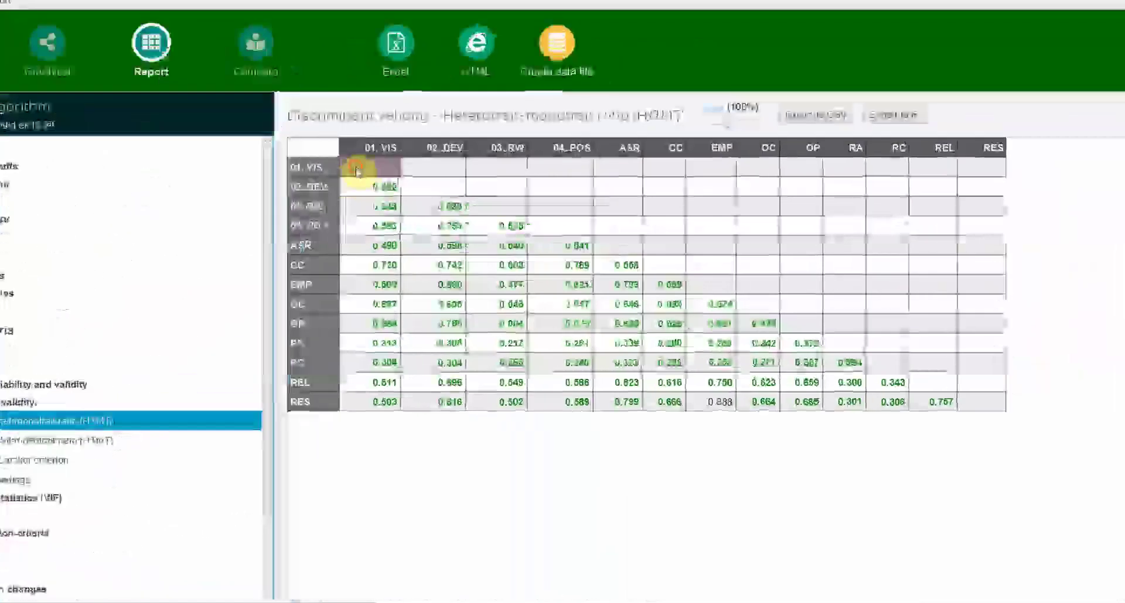
pyautogui.moveTo(356, 170); pyautogui.dragTo(1003, 412)
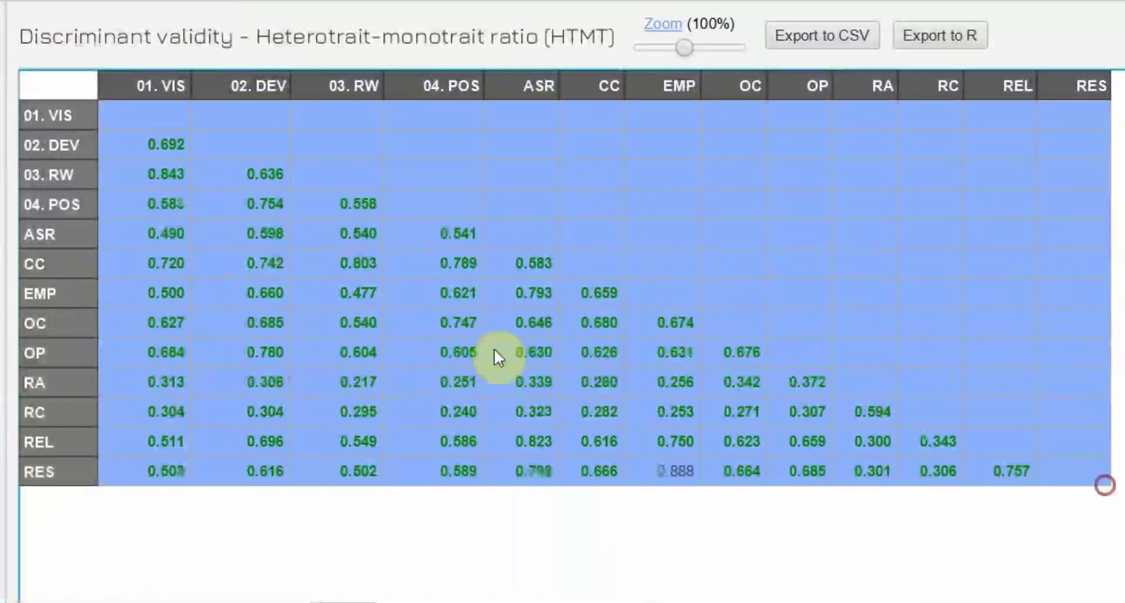
pyautogui.click(708, 473)
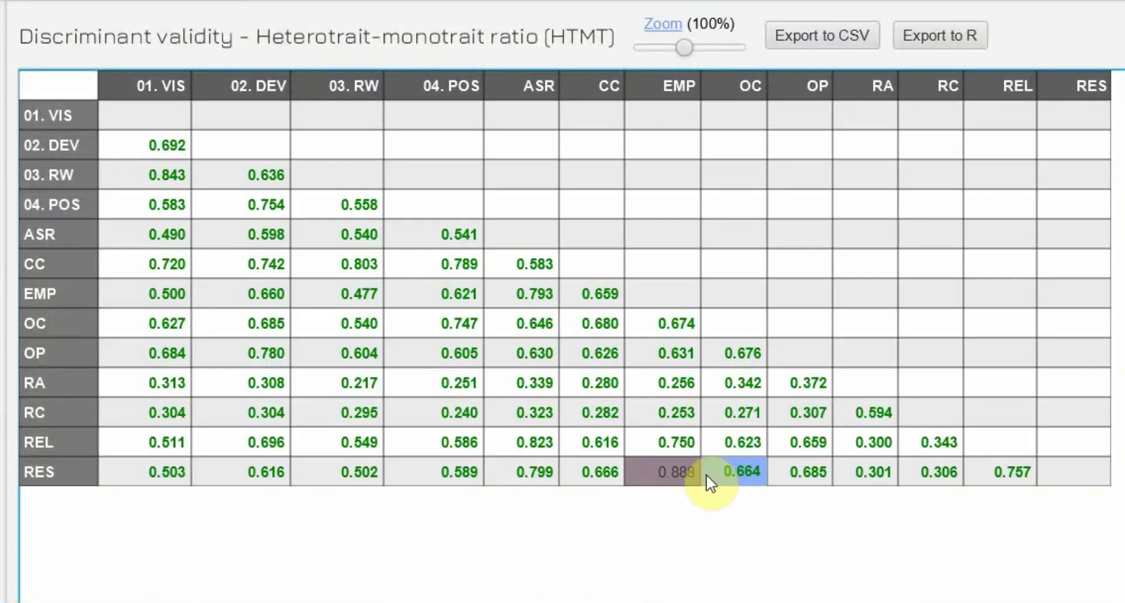
pyautogui.click(675, 473)
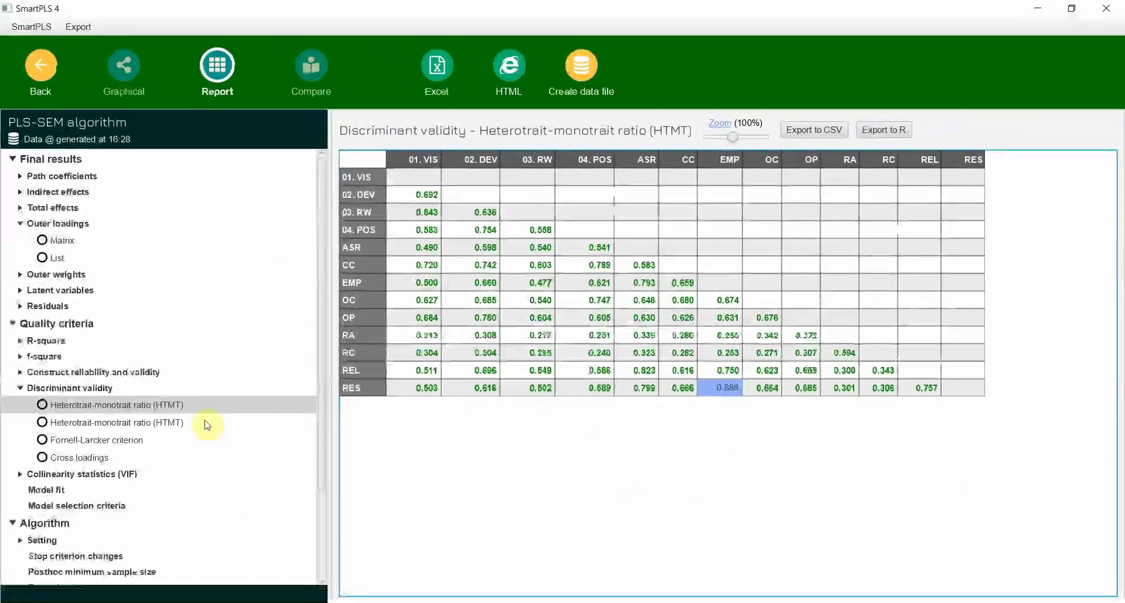
# Open the Fornell-Larcker table and mark 01. VIS's diagonal 0.885 against its correlations with other constructs.
pyautogui.click(135, 440)
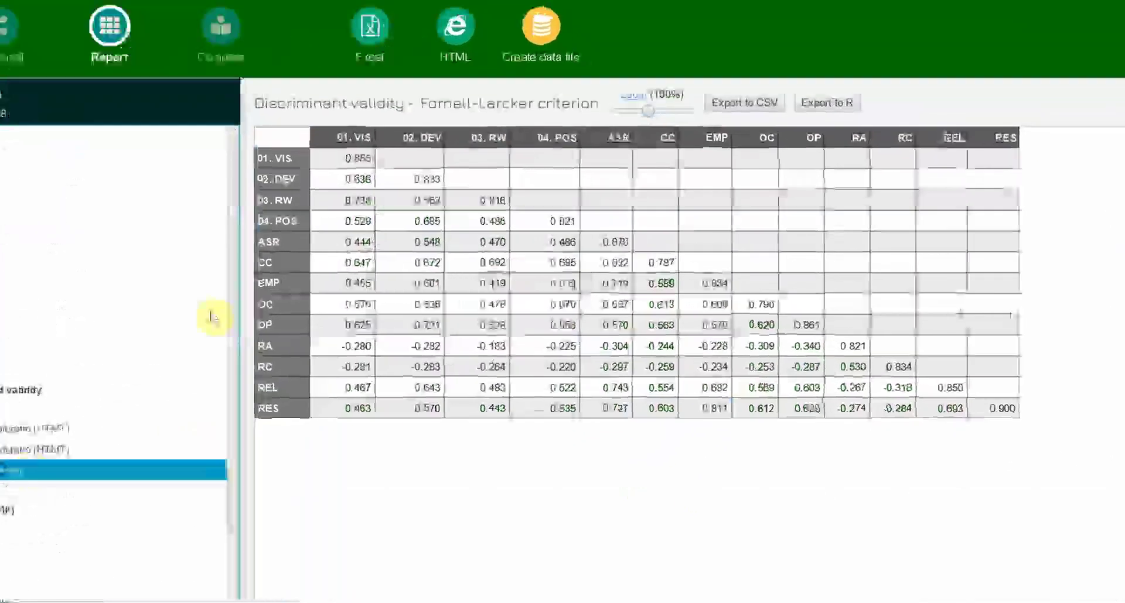
pyautogui.click(408, 180)
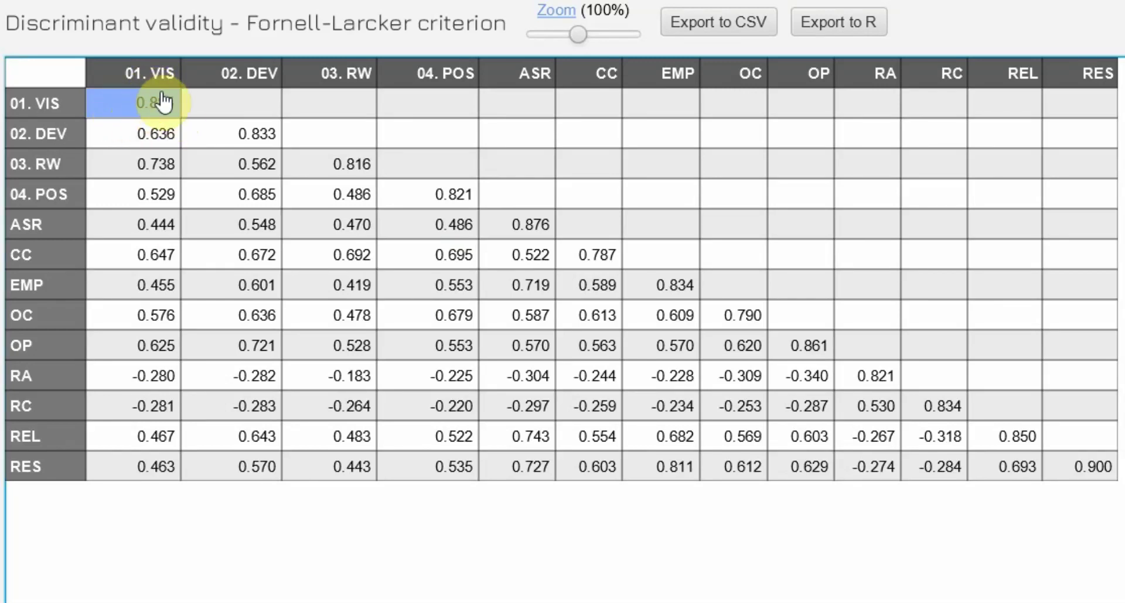
pyautogui.moveTo(164, 138); pyautogui.dragTo(165, 446)
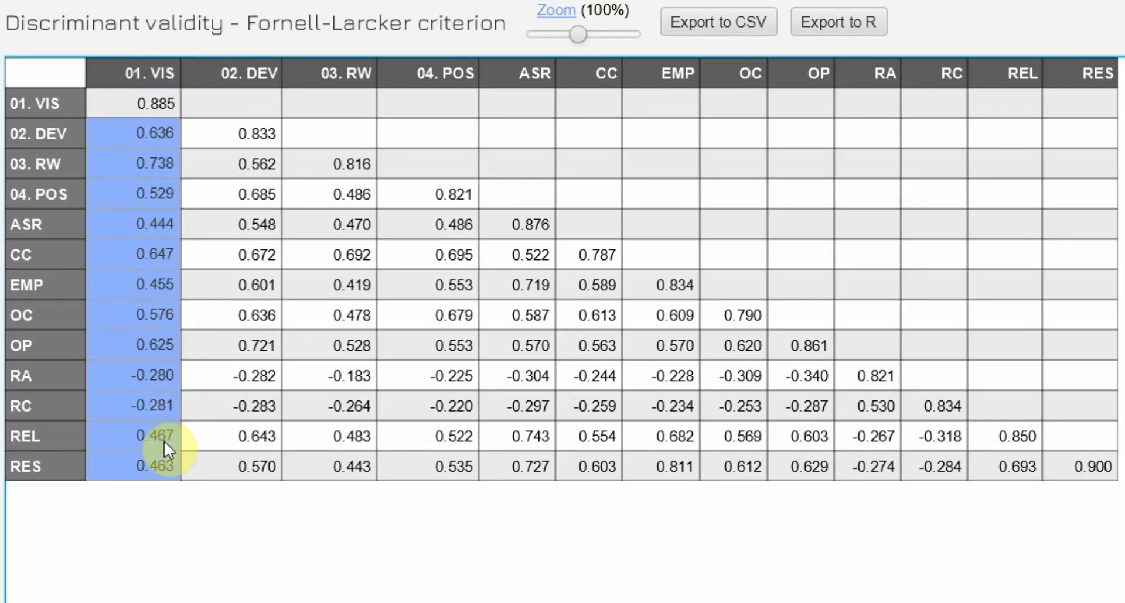
pyautogui.click(34, 131)
pyautogui.moveTo(33, 129); pyautogui.dragTo(40, 342)
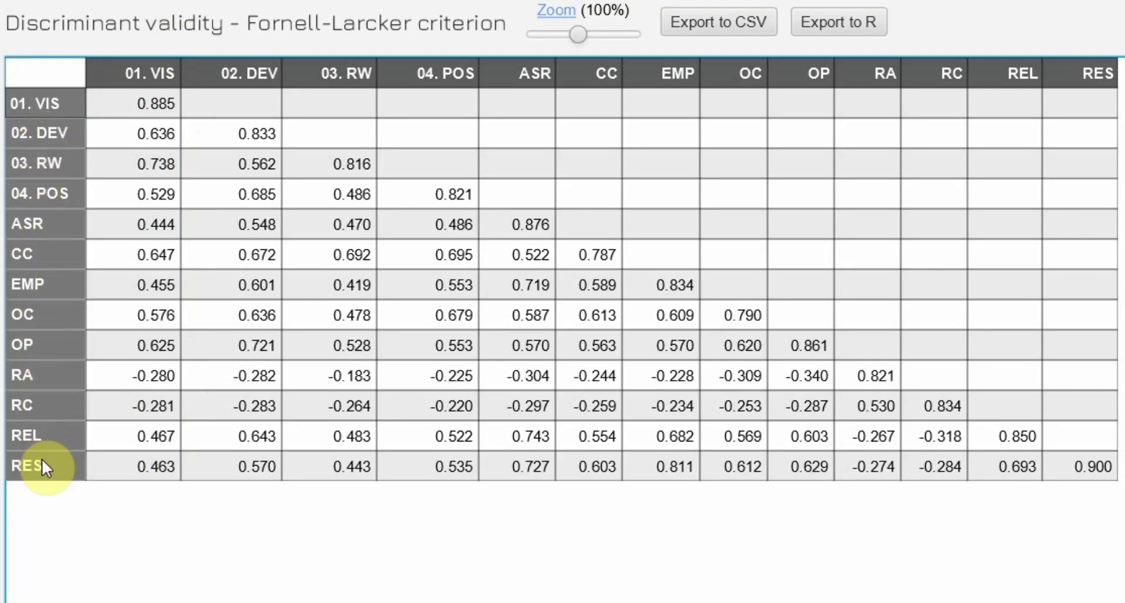
pyautogui.click(127, 106)
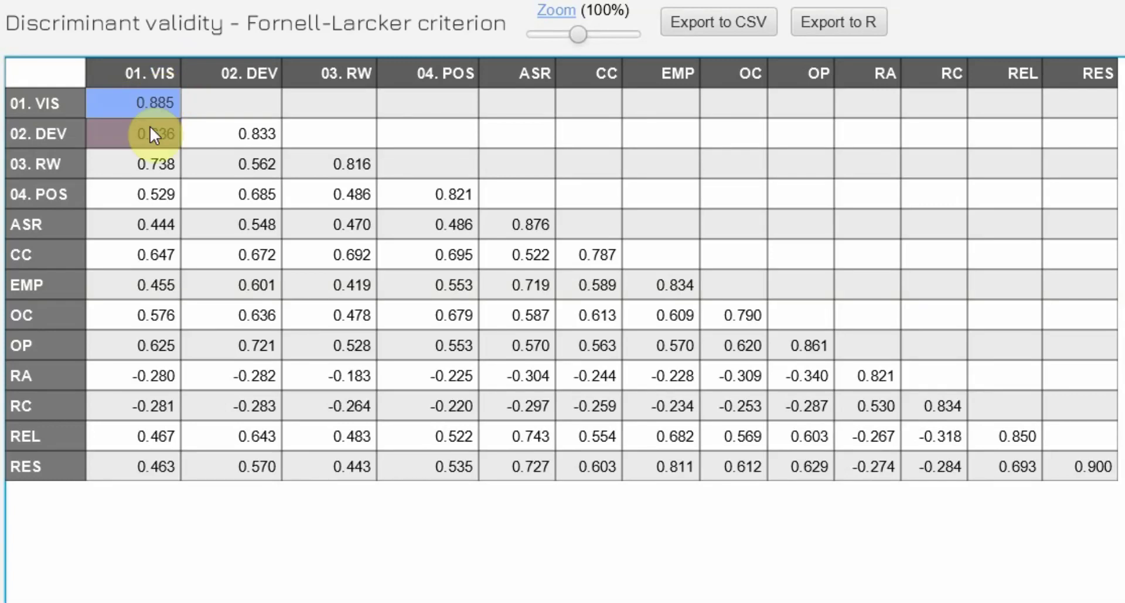
pyautogui.moveTo(157, 142); pyautogui.dragTo(168, 423)
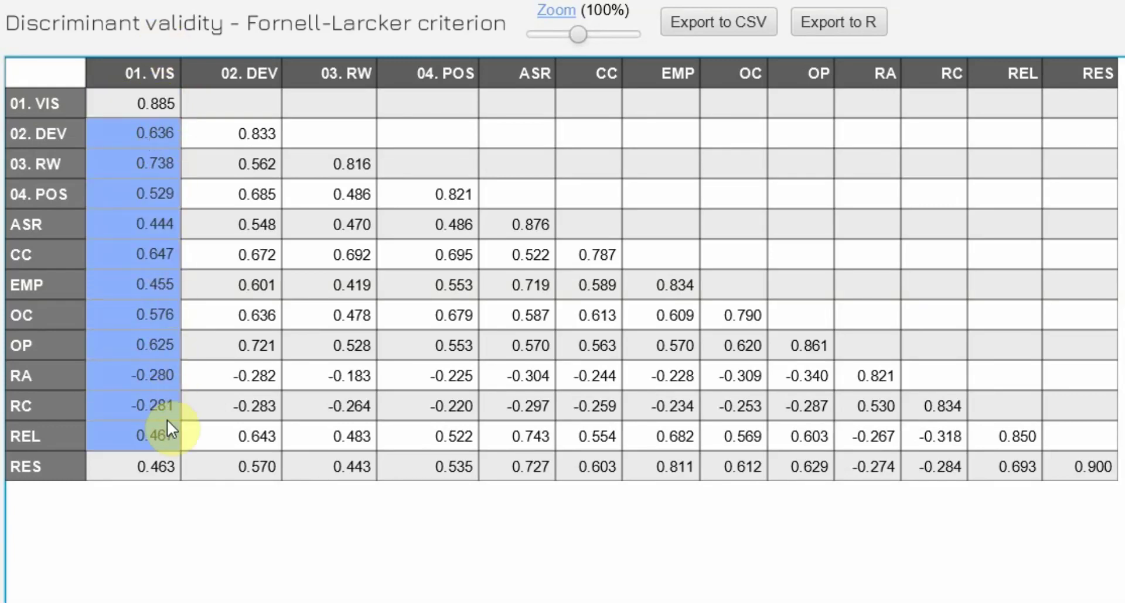
# Check diagonals DEV 0.833, RW 0.816, POS 0.821, ASR 0.876, CC 0.787, EMP 0.834, OC 0.790, then view cross loadings.
pyautogui.click(250, 137)
pyautogui.click(303, 162)
pyautogui.click(393, 189)
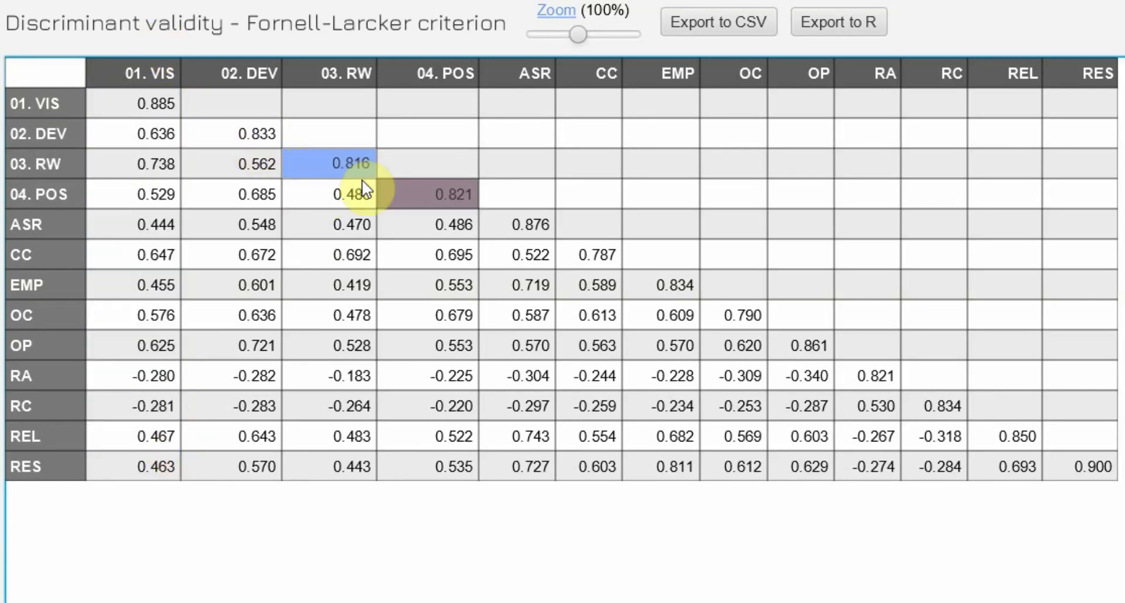
pyautogui.click(525, 225)
pyautogui.click(580, 254)
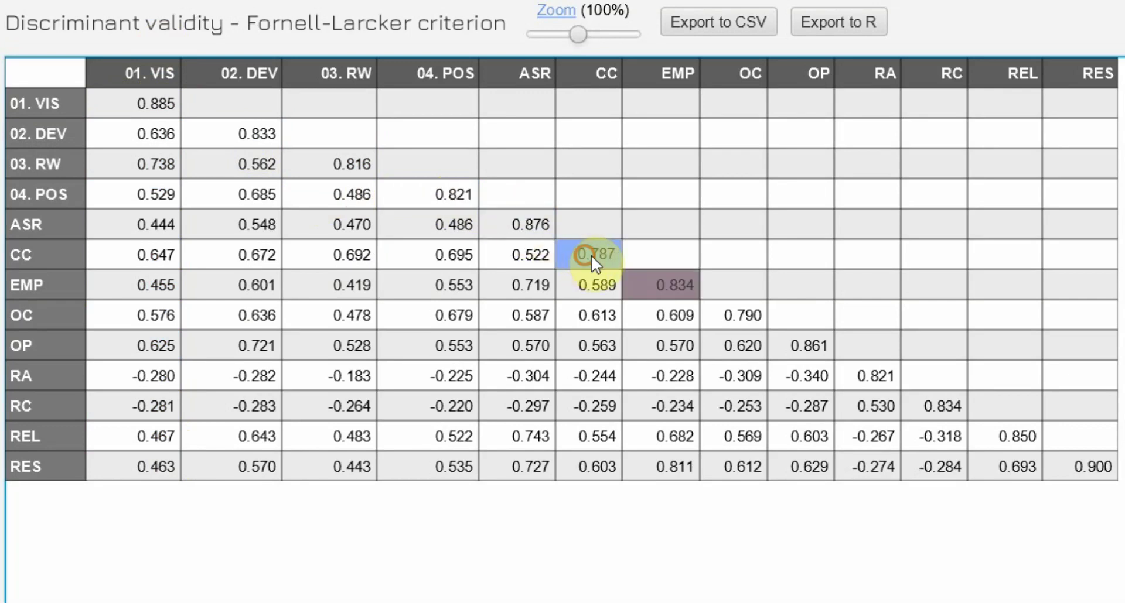
pyautogui.click(638, 284)
pyautogui.click(721, 310)
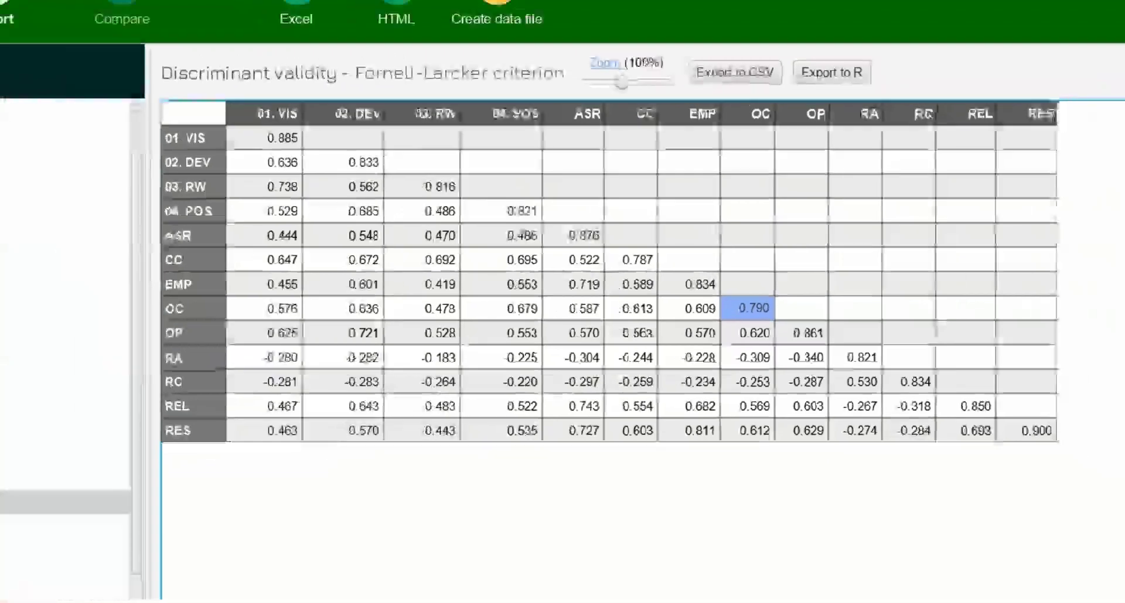
pyautogui.click(79, 457)
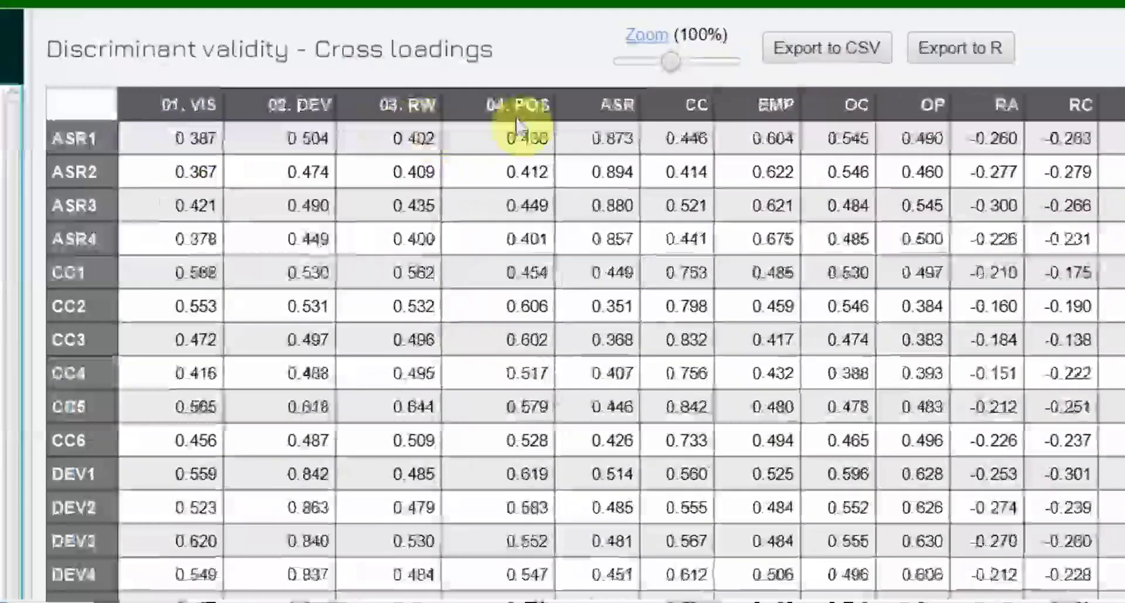
pyautogui.click(636, 176)
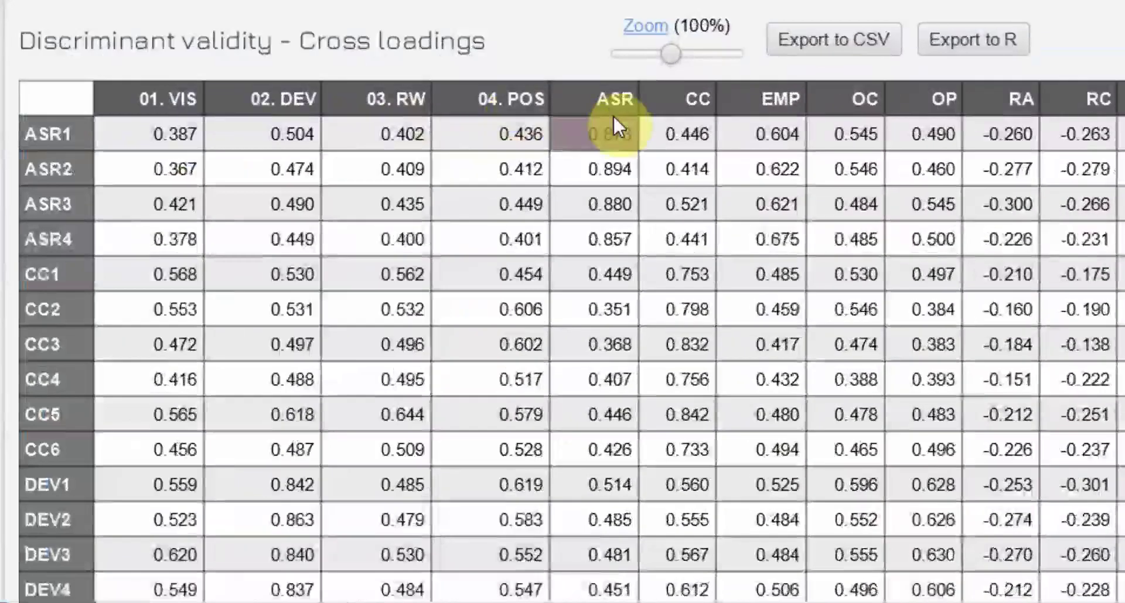
pyautogui.click(614, 132)
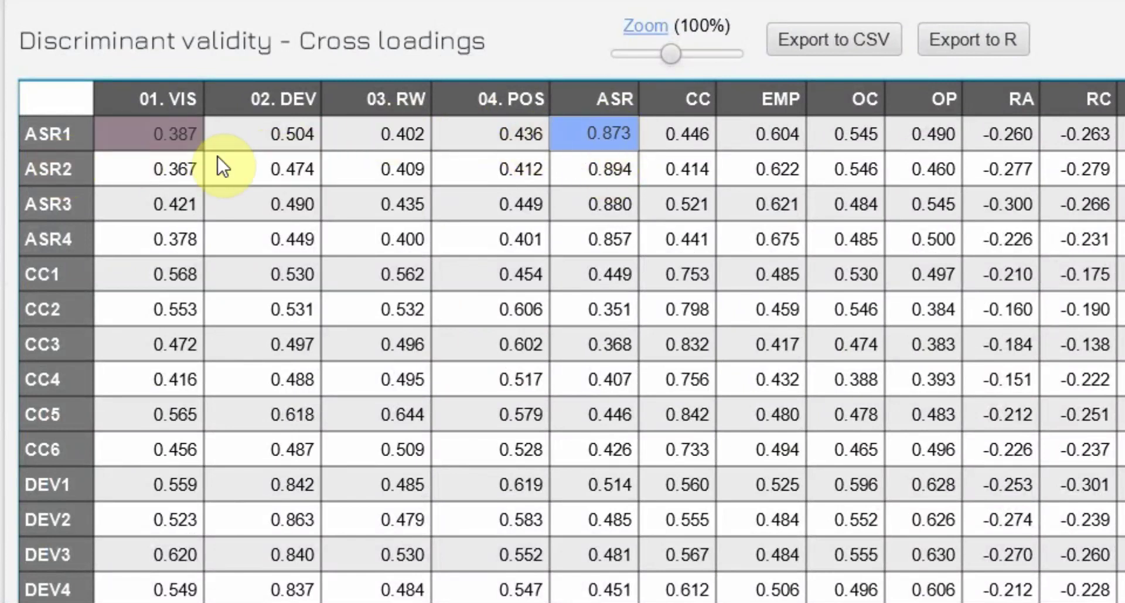
pyautogui.moveTo(167, 136); pyautogui.dragTo(432, 128)
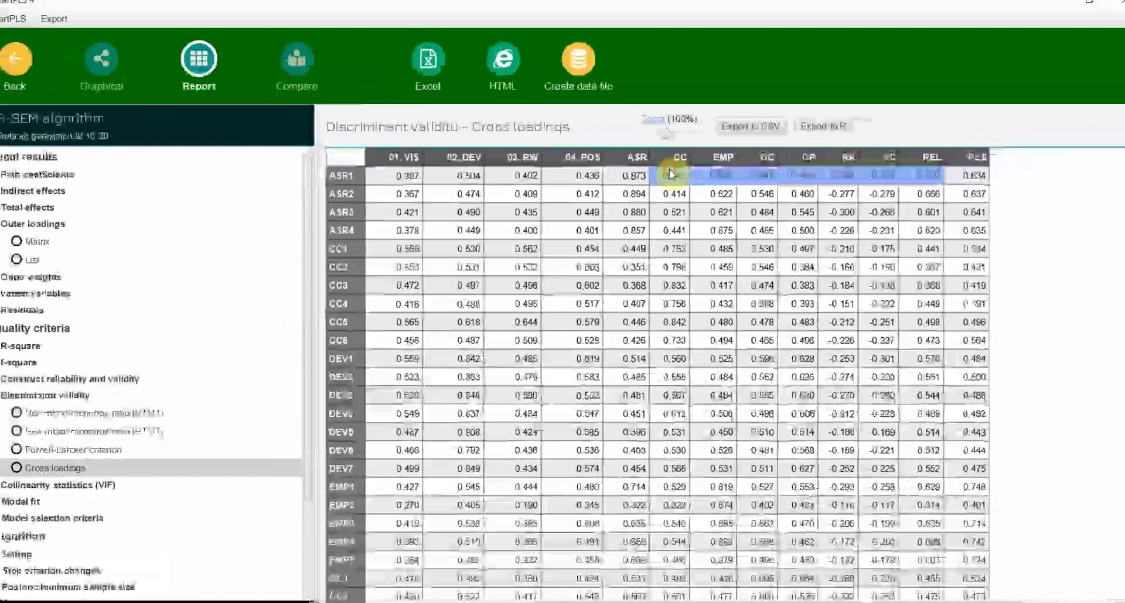
pyautogui.moveTo(679, 133); pyautogui.dragTo(981, 177)
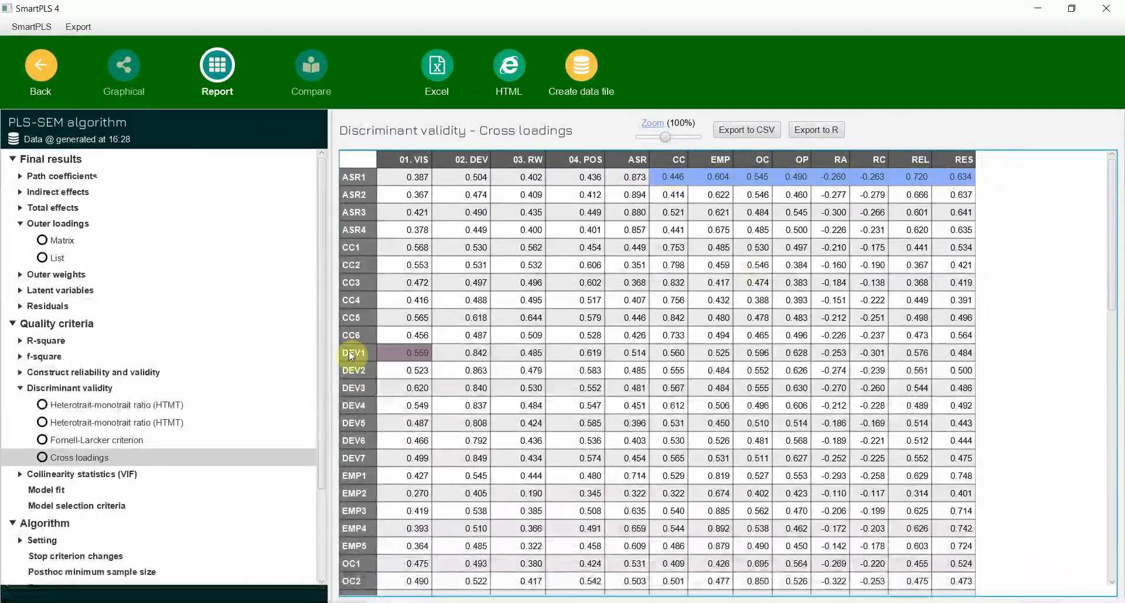
pyautogui.click(360, 475)
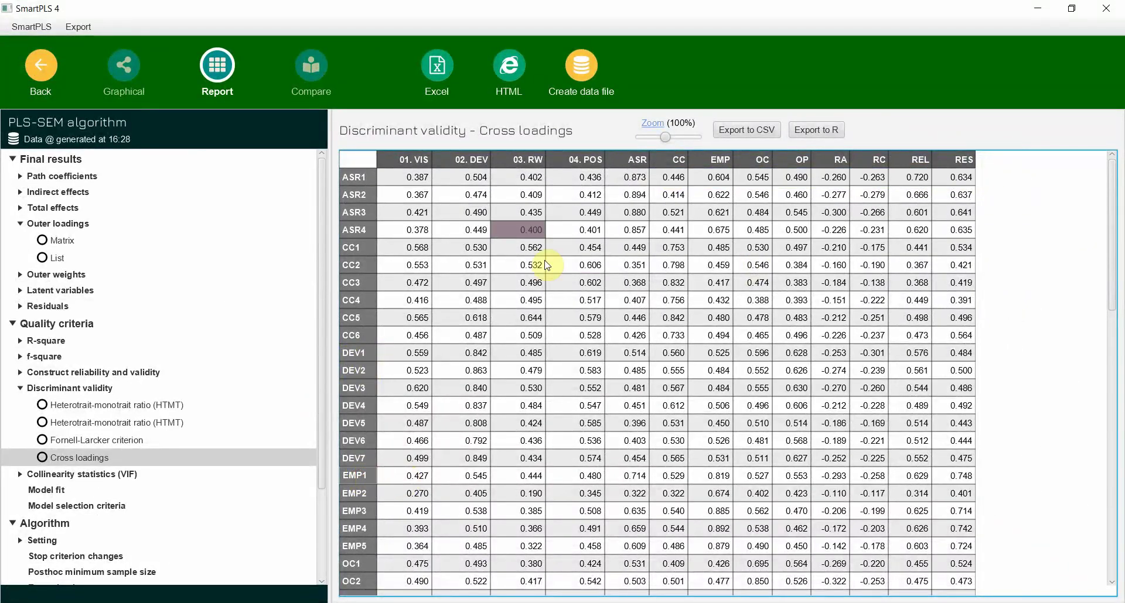
pyautogui.click(753, 439)
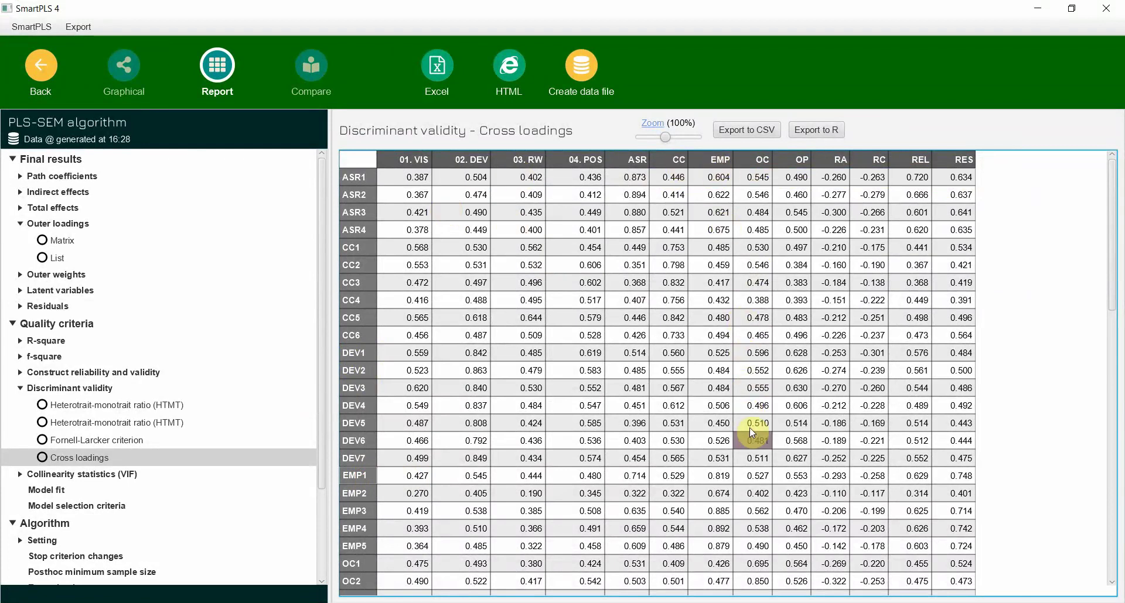
pyautogui.click(722, 476)
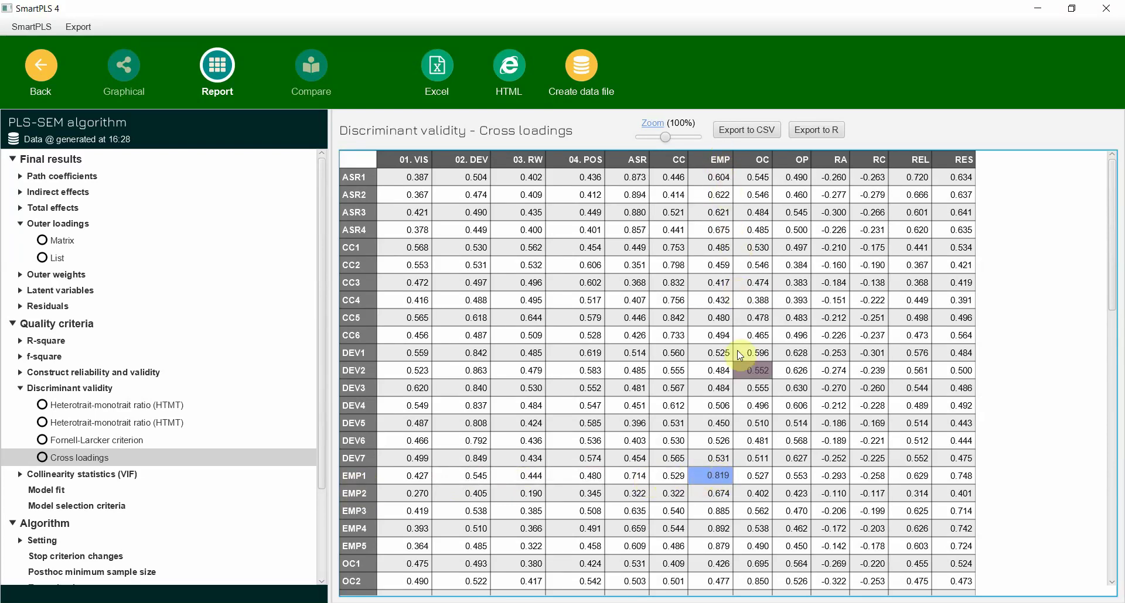
pyautogui.moveTo(670, 477); pyautogui.dragTo(503, 489)
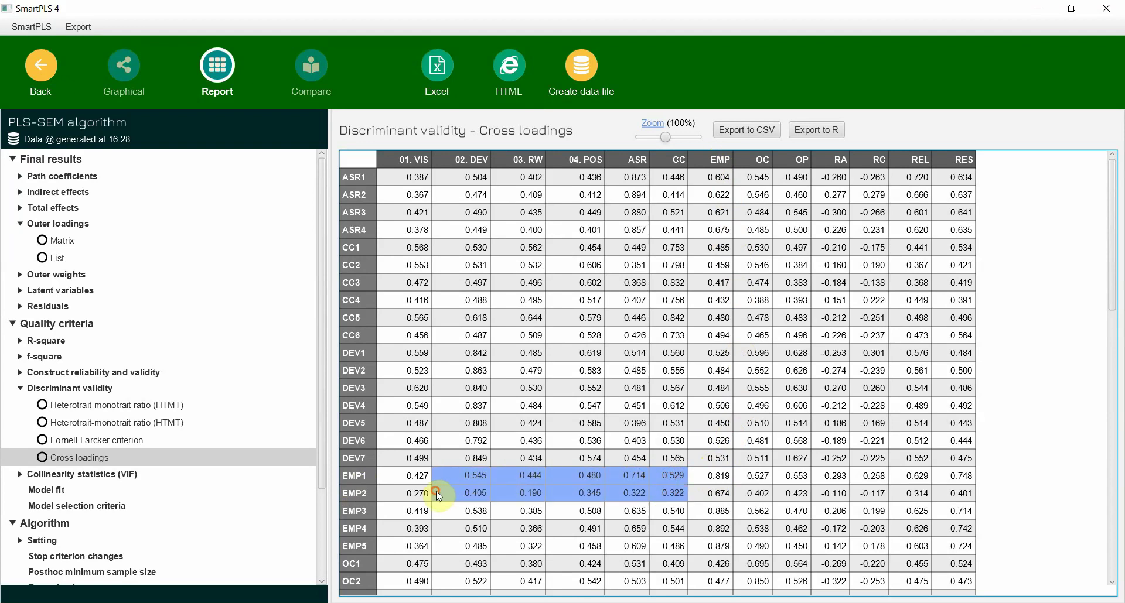
pyautogui.click(641, 473)
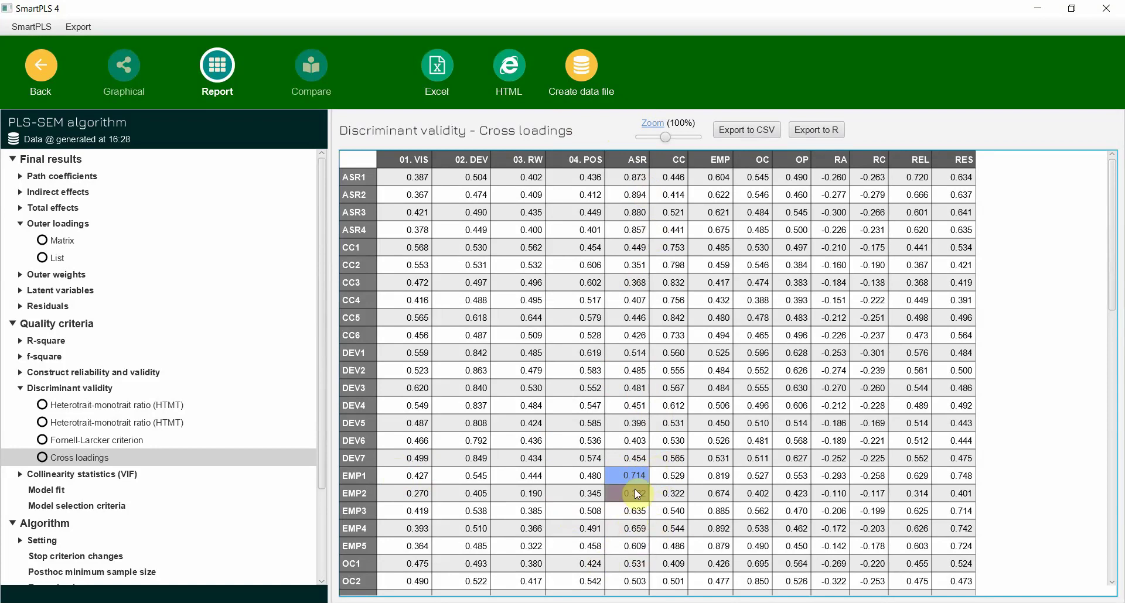
# Compare the inner and outer model VIF tables, then return to the Outer loadings matrix.
pyautogui.click(20, 475)
pyautogui.click(69, 508)
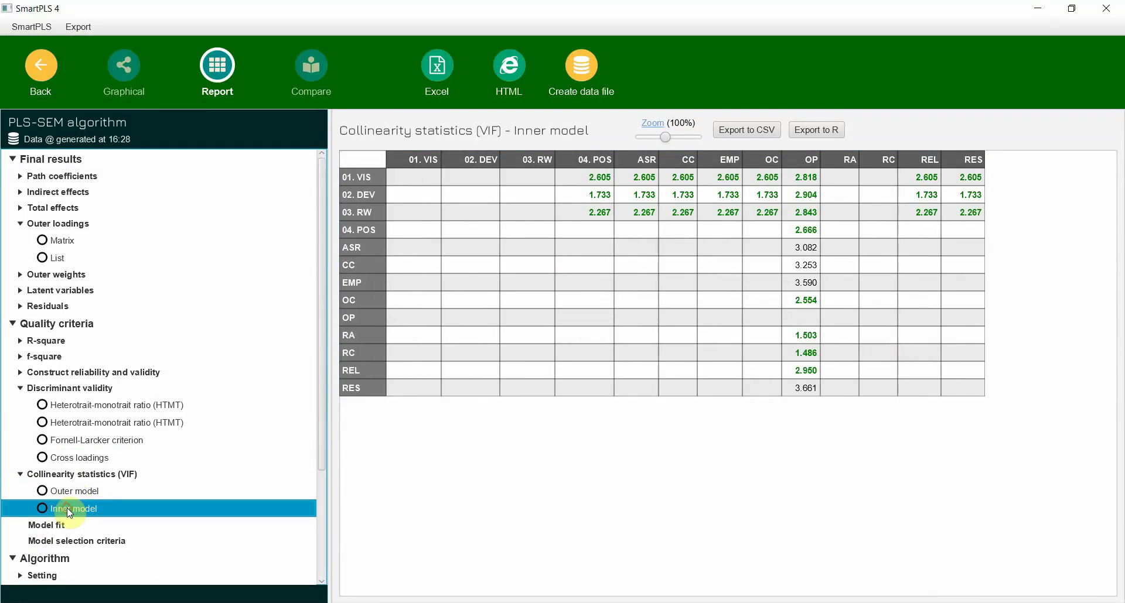
pyautogui.click(68, 492)
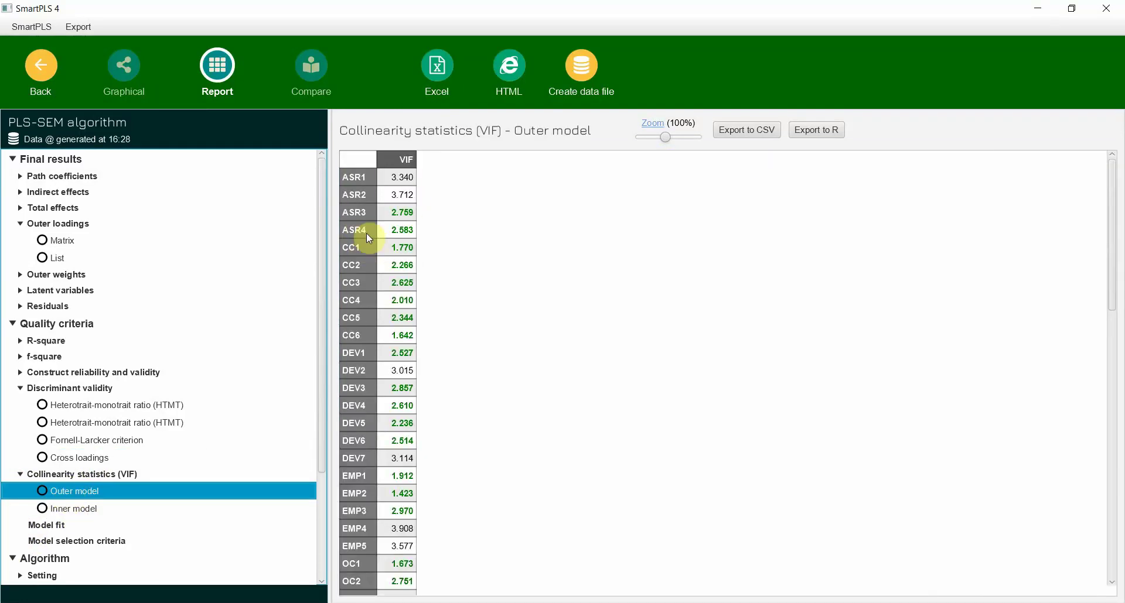
pyautogui.click(73, 509)
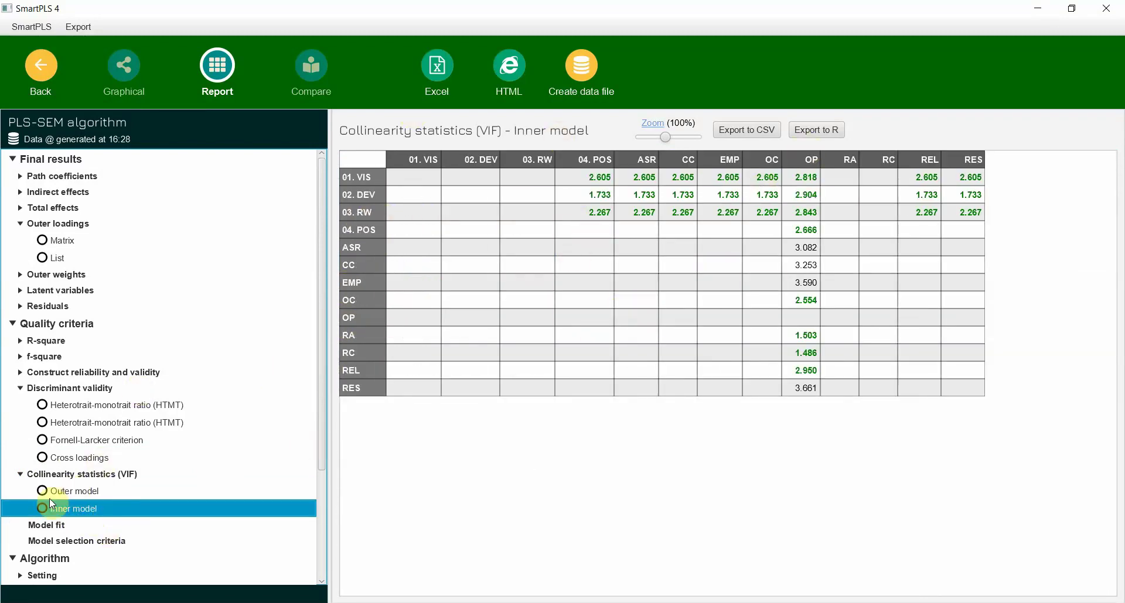
pyautogui.click(59, 492)
pyautogui.scroll(-10, 391, 235)
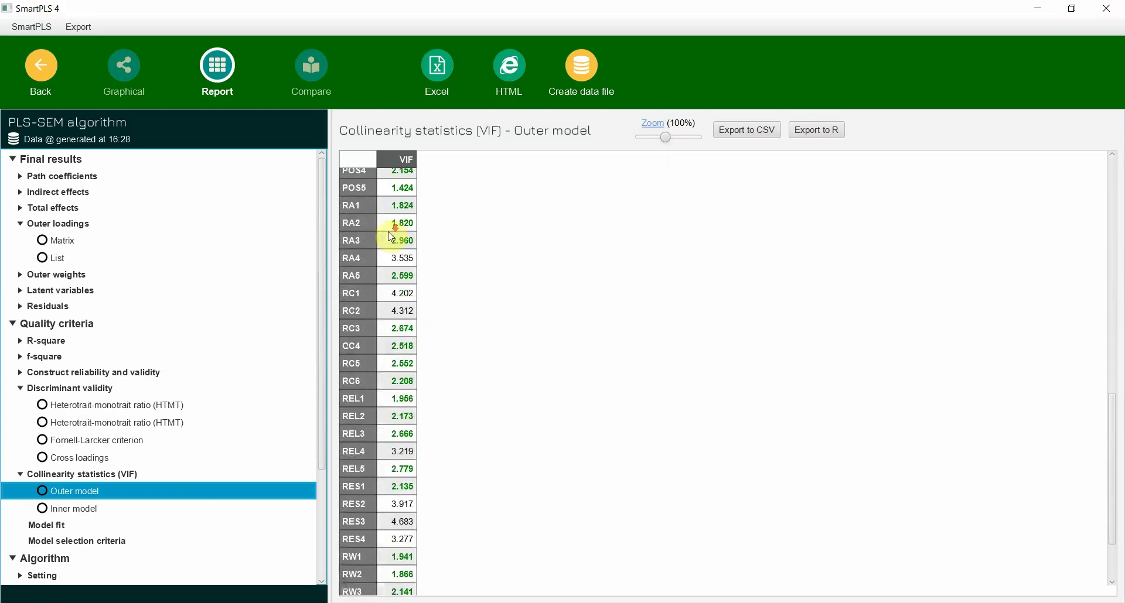
pyautogui.scroll(10, 396, 406)
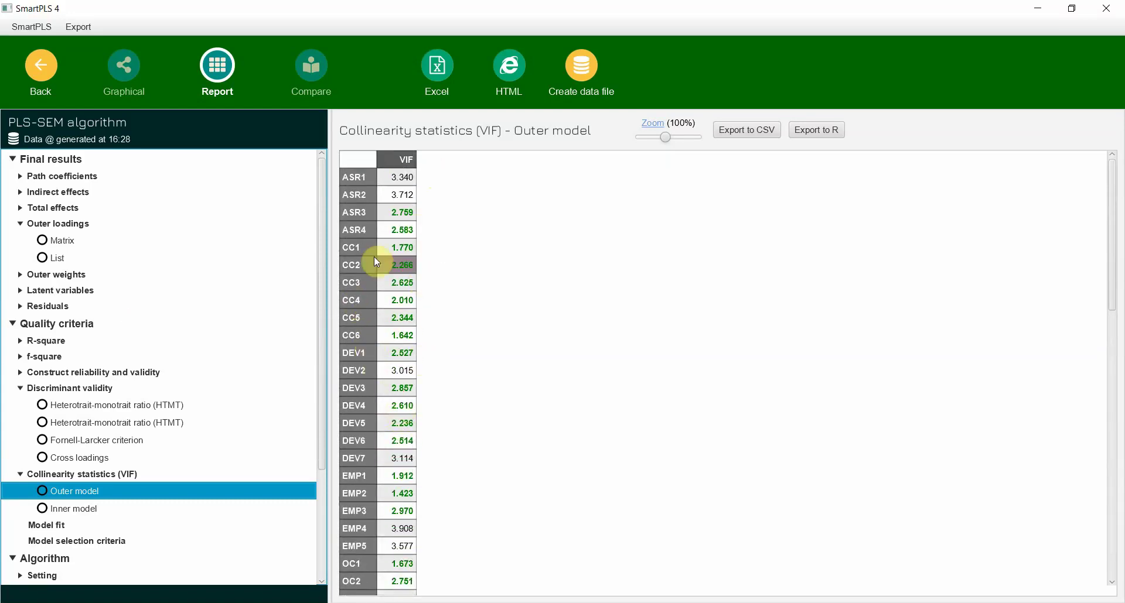
pyautogui.click(64, 240)
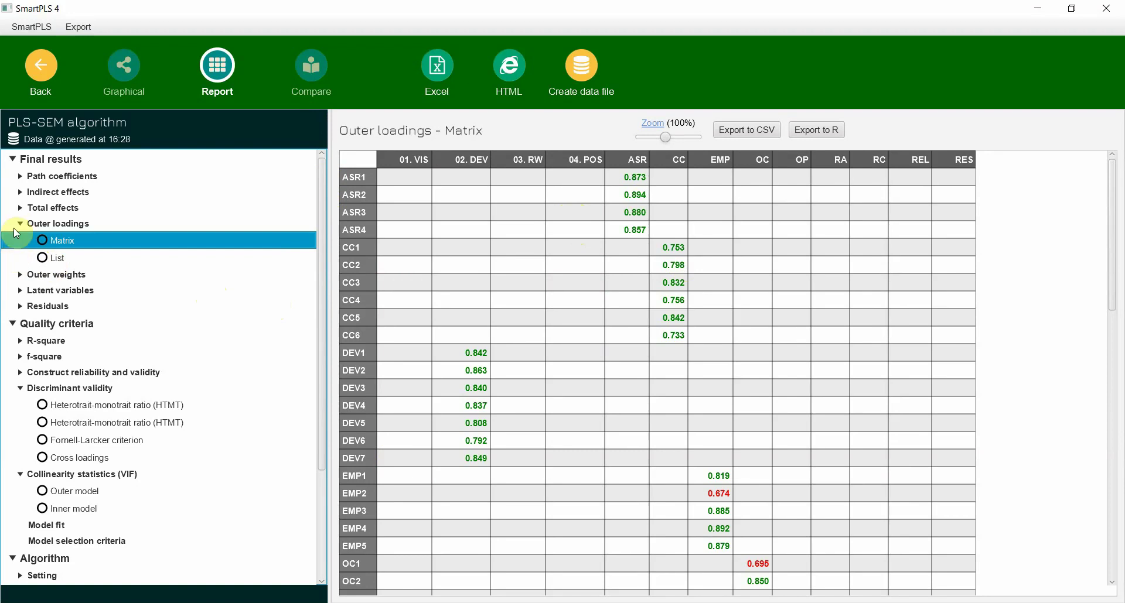
# Review the HTMT matrix and the Fornell-Larcker table, comparing 01.VIS's 0.885 diagonal with its correlations.
pyautogui.click(35, 224)
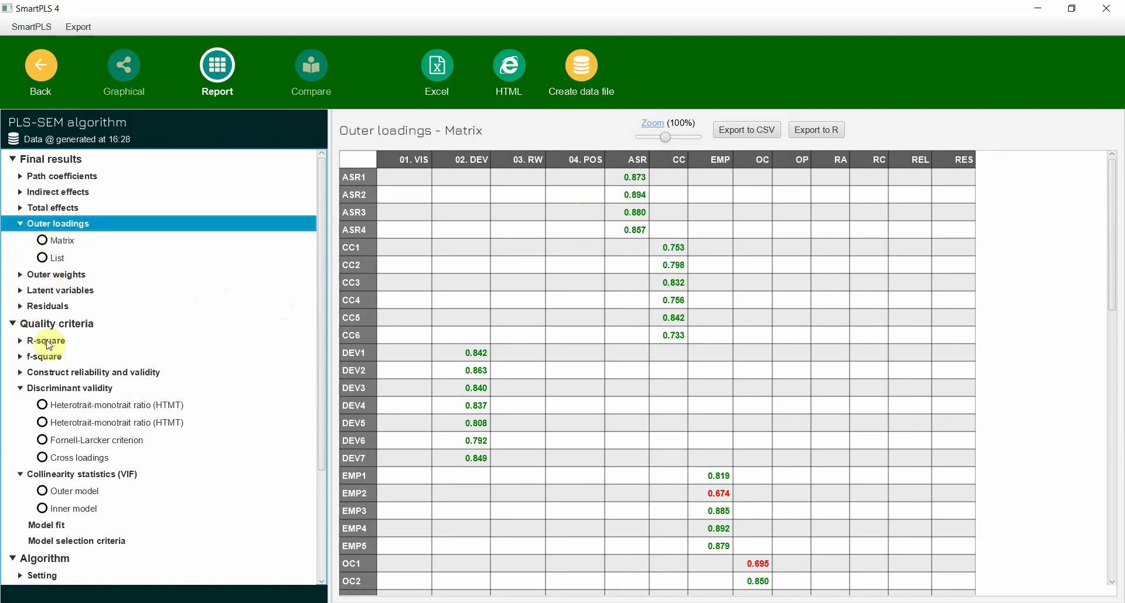
pyautogui.click(58, 390)
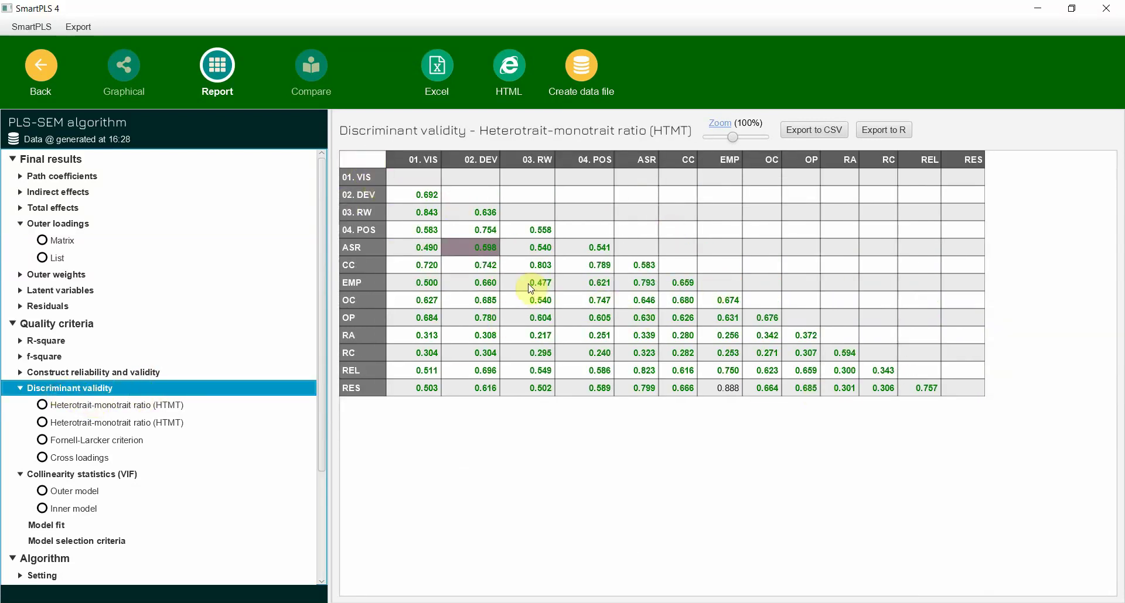
pyautogui.click(69, 436)
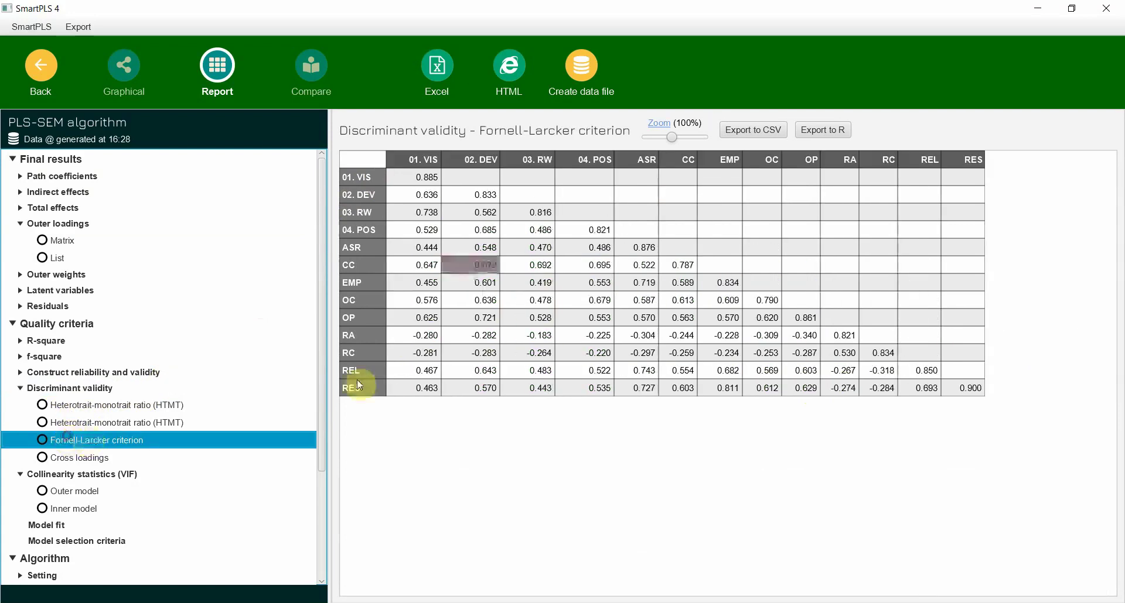
pyautogui.click(430, 181)
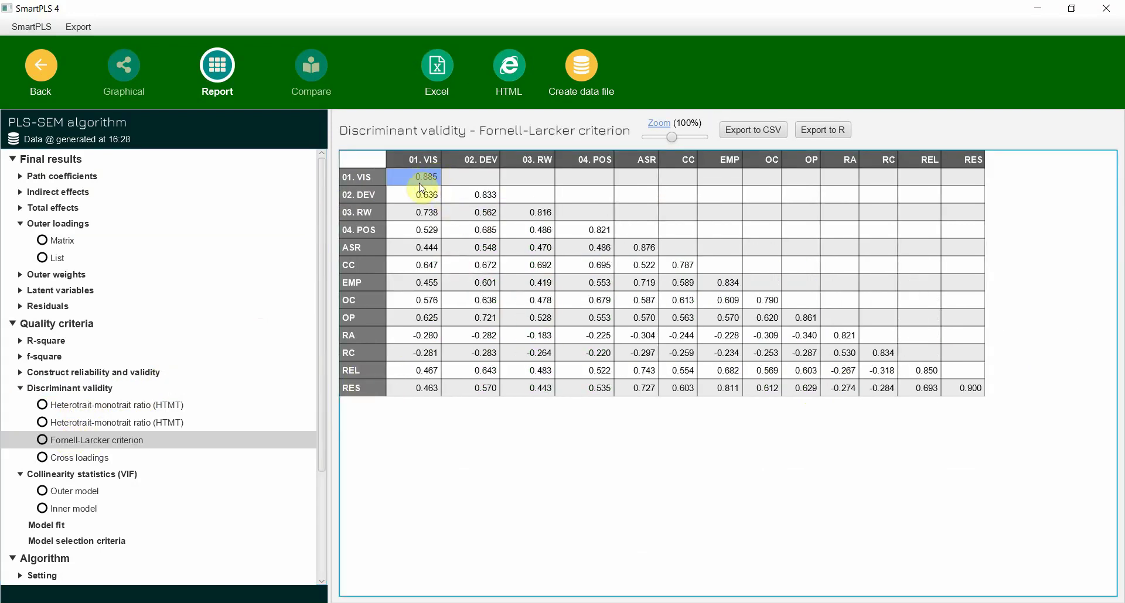
pyautogui.moveTo(417, 194); pyautogui.dragTo(442, 389)
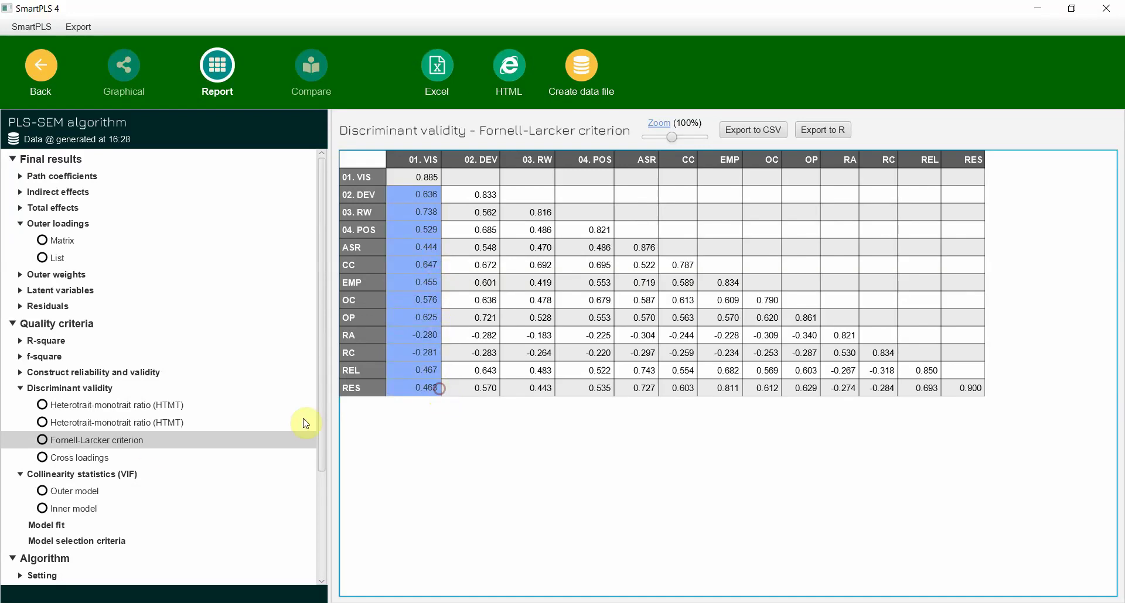
# Recheck the cross loadings and outer model VIF values, then return to the estimated path model diagram.
pyautogui.click(86, 455)
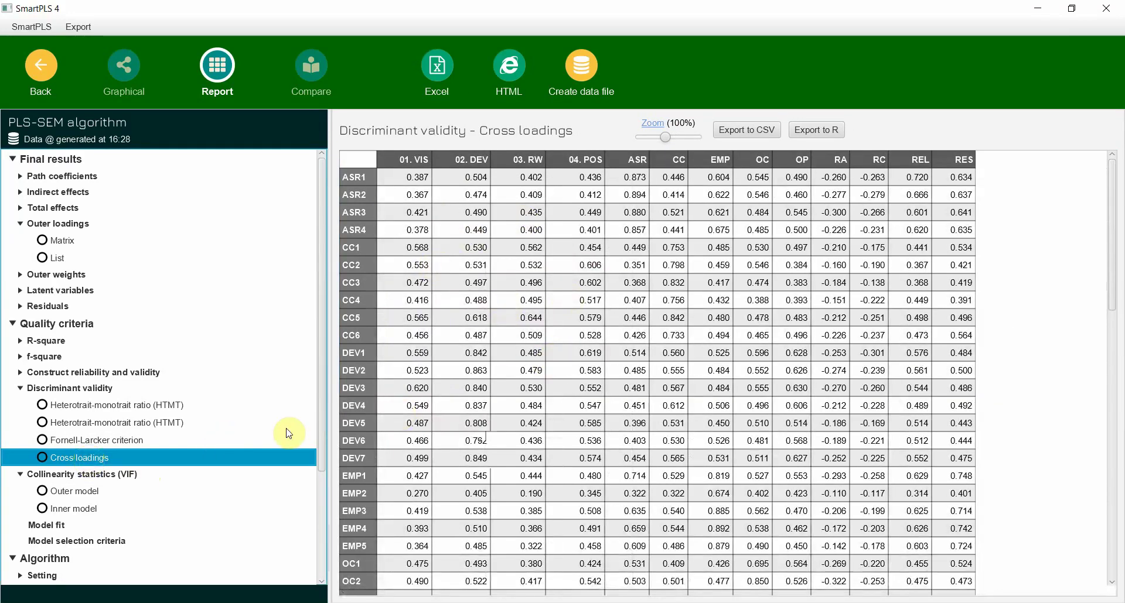
pyautogui.click(88, 491)
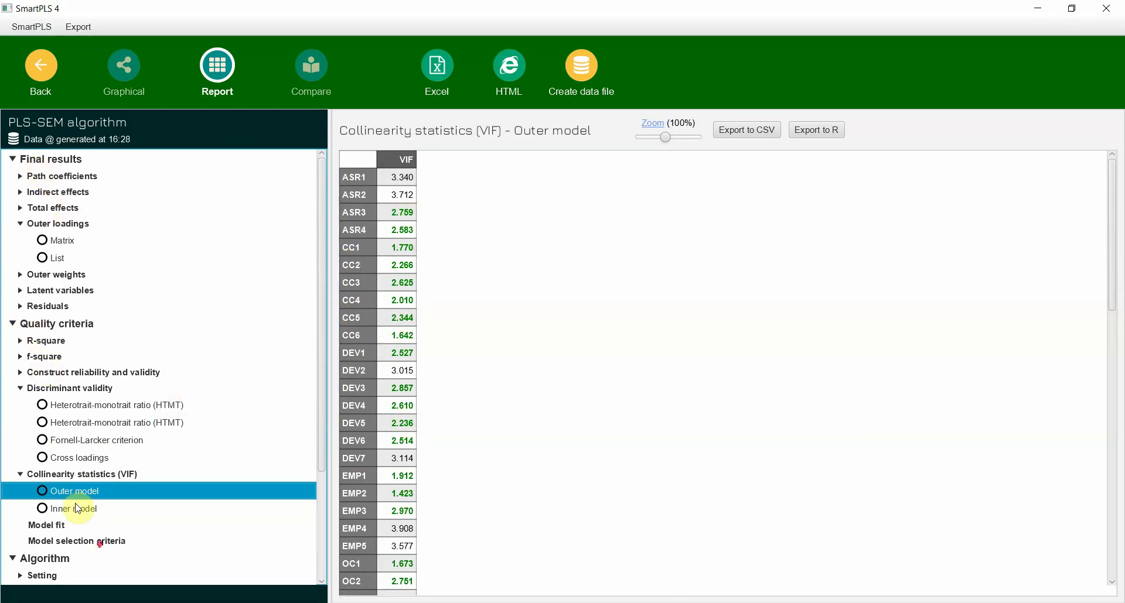
pyautogui.scroll(-3, 92, 546)
pyautogui.scroll(3, 92, 548)
pyautogui.click(112, 70)
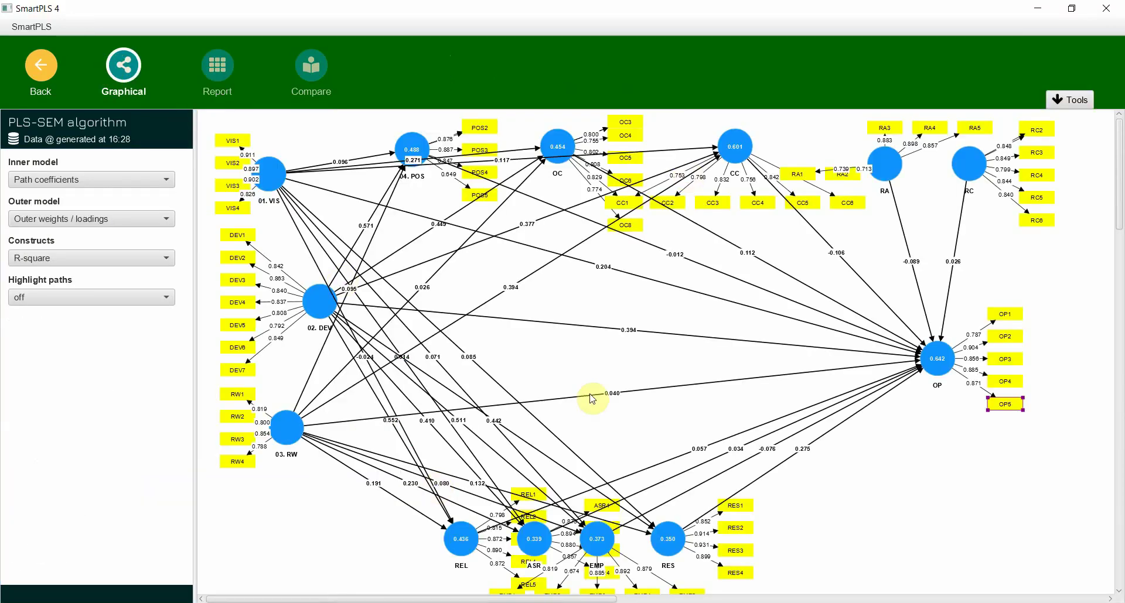